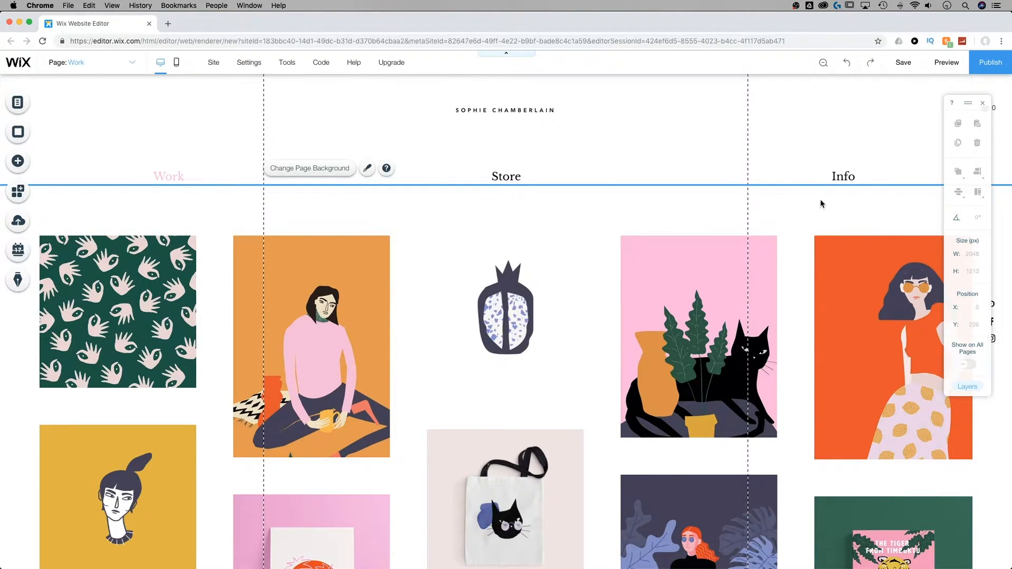
Delete the horizontal Work, Store and Info menu from the page header
{"action": "left_click", "coordinate": [513, 179]}
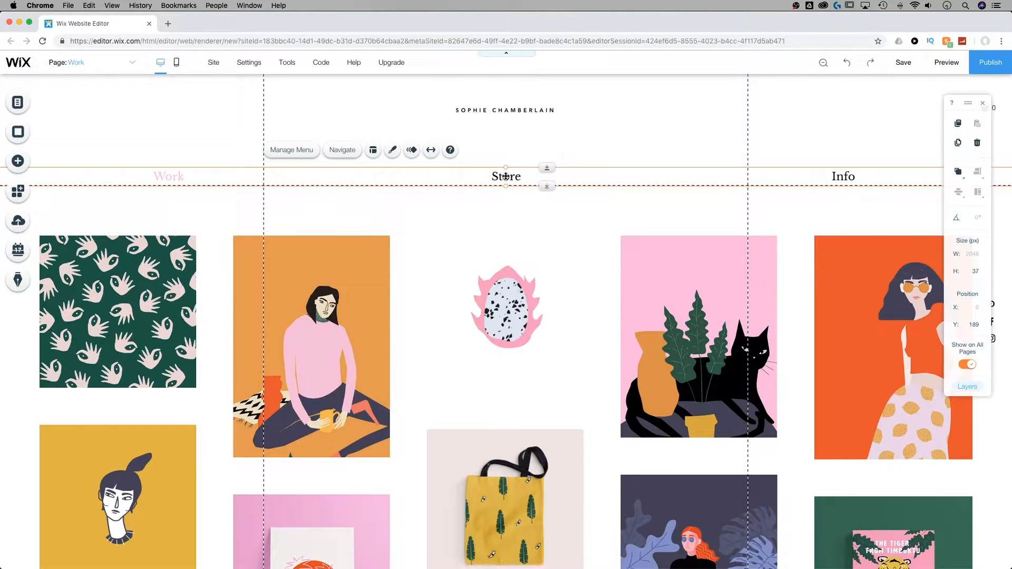
{"action": "key", "text": "Delete"}
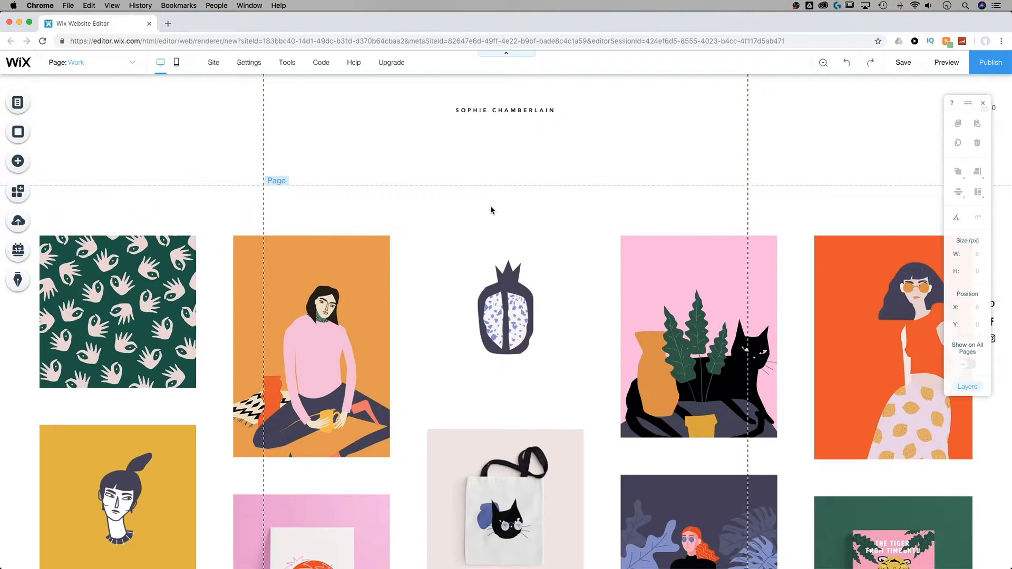
Add the Subscribe (Sidebar) lightbox with the green mailing list panel to the site
{"action": "left_click", "coordinate": [20, 164]}
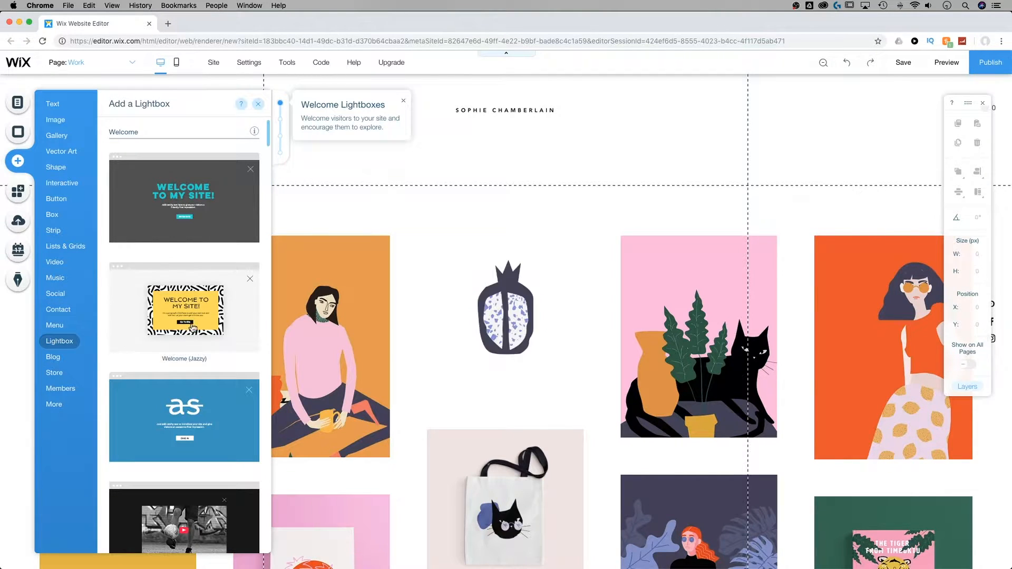
{"action": "scroll", "coordinate": [195, 330], "scroll_direction": "down", "scroll_amount": 3}
{"action": "scroll", "coordinate": [195, 331], "scroll_direction": "down", "scroll_amount": 10}
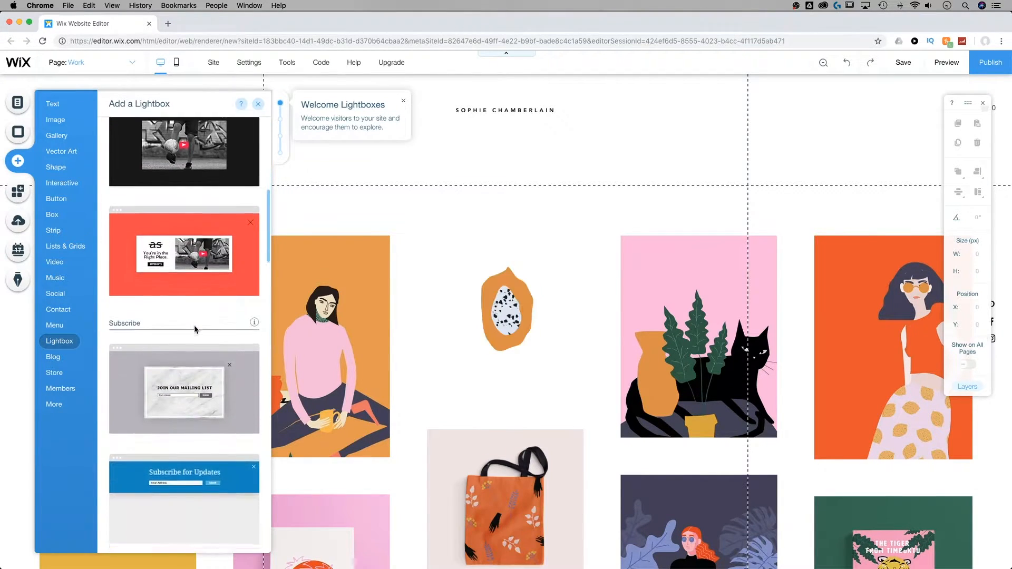
{"action": "scroll", "coordinate": [196, 330], "scroll_direction": "down", "scroll_amount": 4}
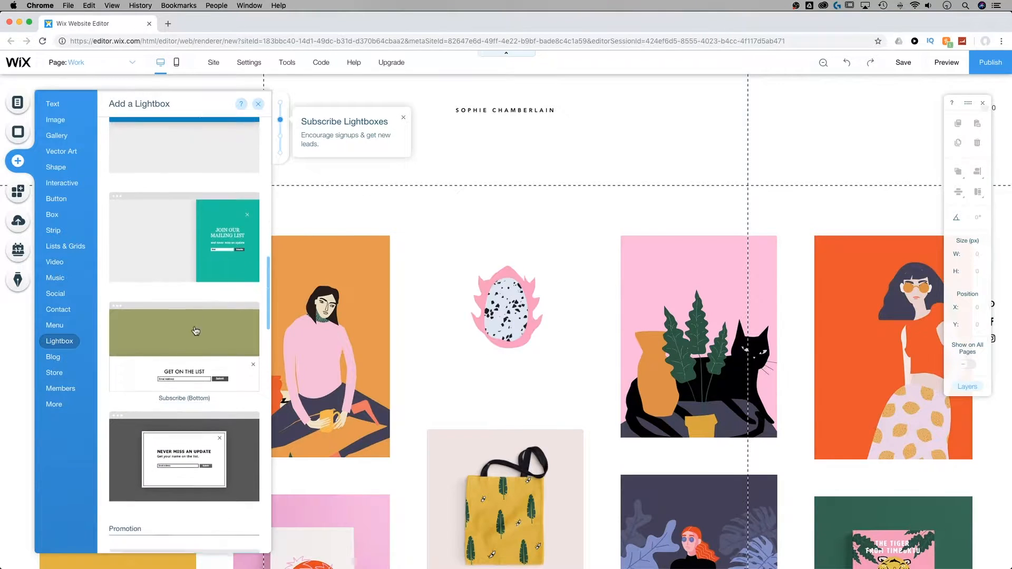
{"action": "scroll", "coordinate": [196, 330], "scroll_direction": "up", "scroll_amount": 3}
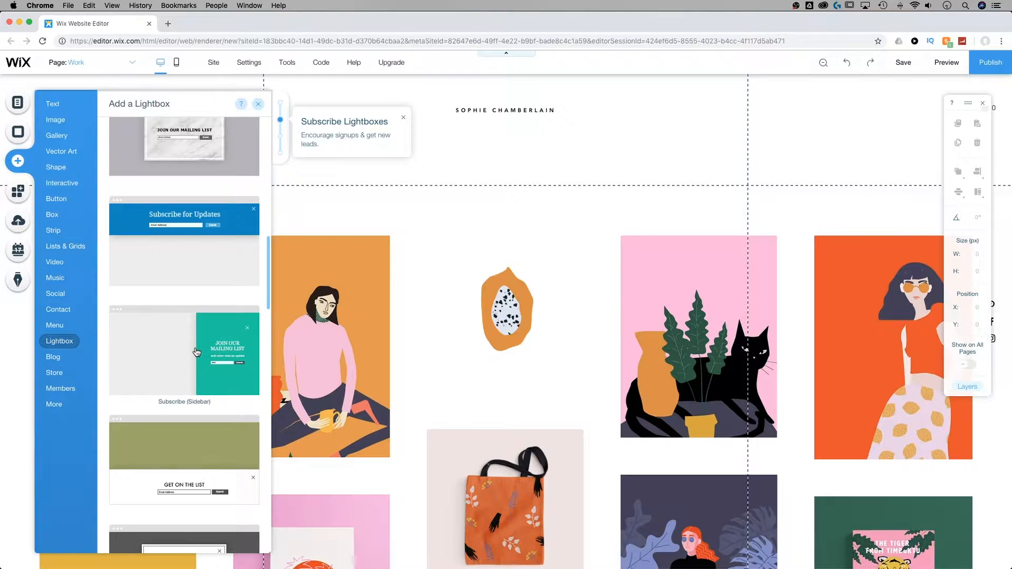
{"action": "left_click", "coordinate": [195, 351]}
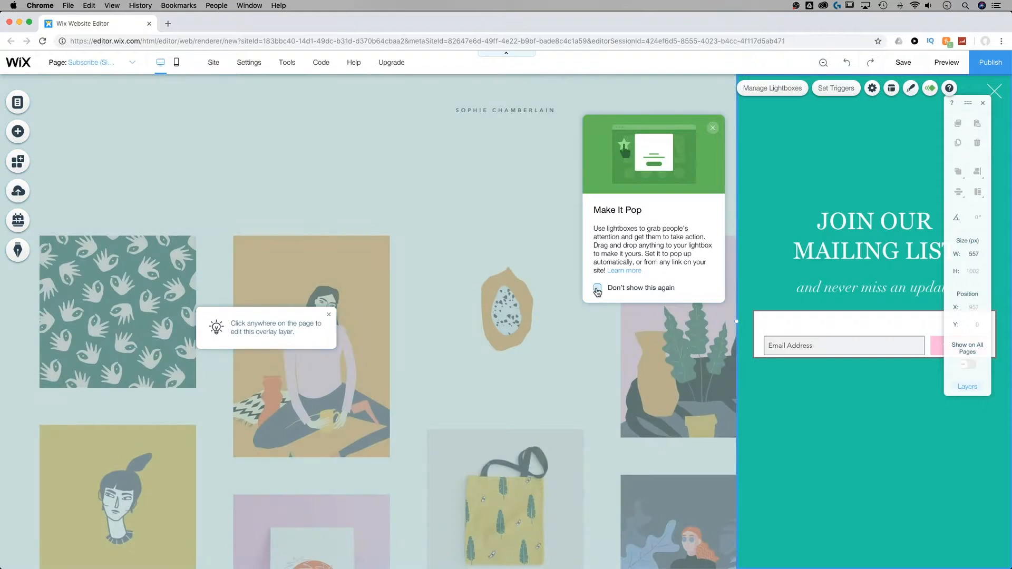
Dismiss the Make It Pop tip so it is not shown again, and move the floating editing toolbar off the lightbox
{"action": "left_click", "coordinate": [598, 288]}
{"action": "left_click", "coordinate": [599, 289]}
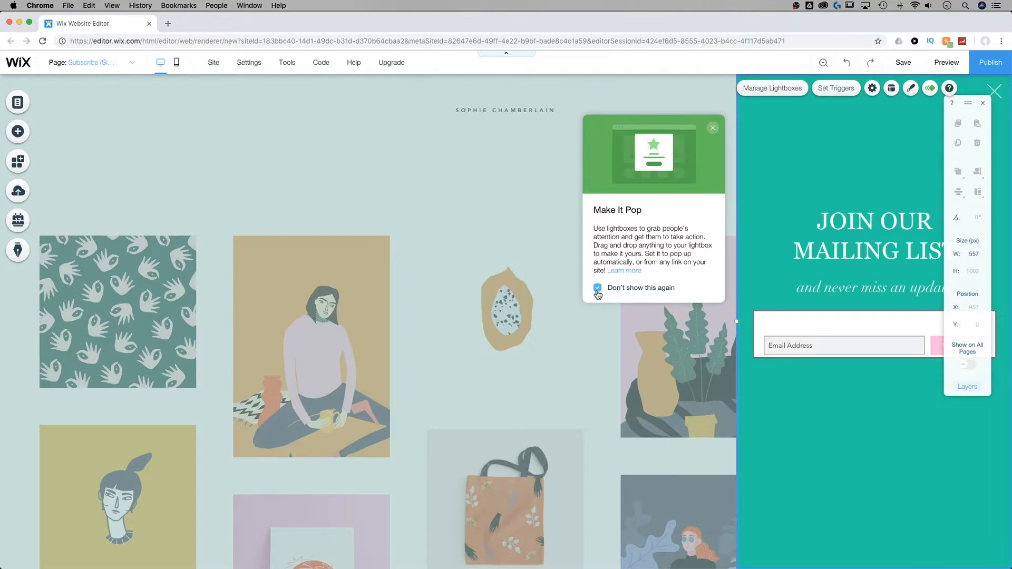
{"action": "left_click", "coordinate": [713, 127]}
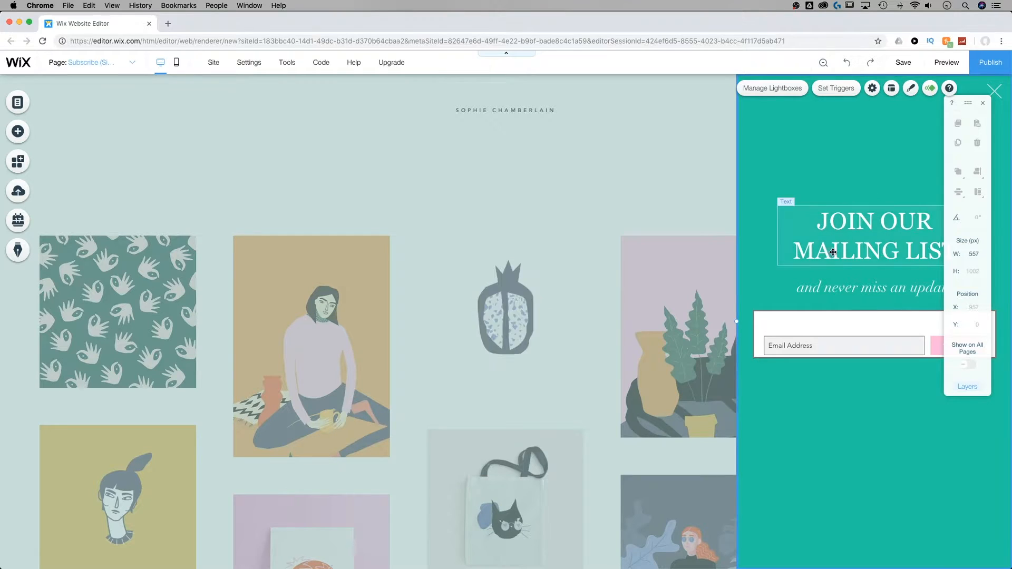
{"action": "left_click_drag", "start_coordinate": [967, 103], "coordinate": [663, 156]}
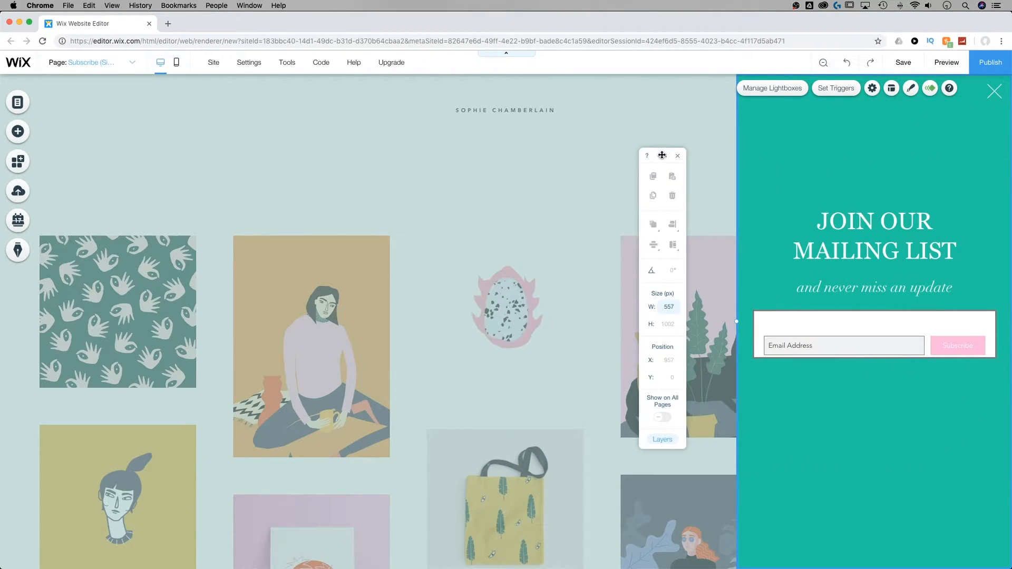
Delete the mailing list heading, the subtitle and the email subscribe form from the lightbox
{"action": "left_click", "coordinate": [856, 236]}
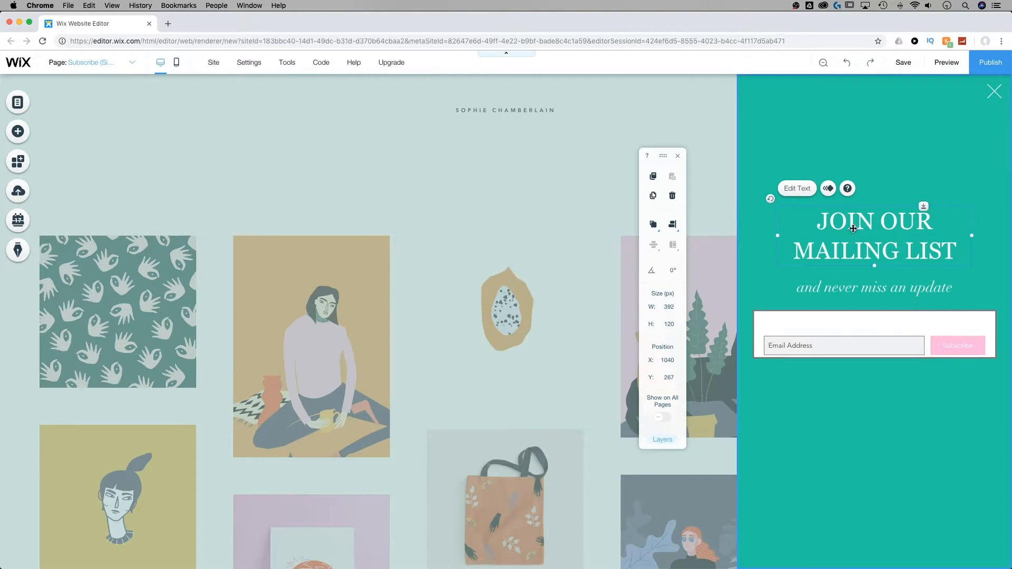
{"action": "key", "text": "Delete"}
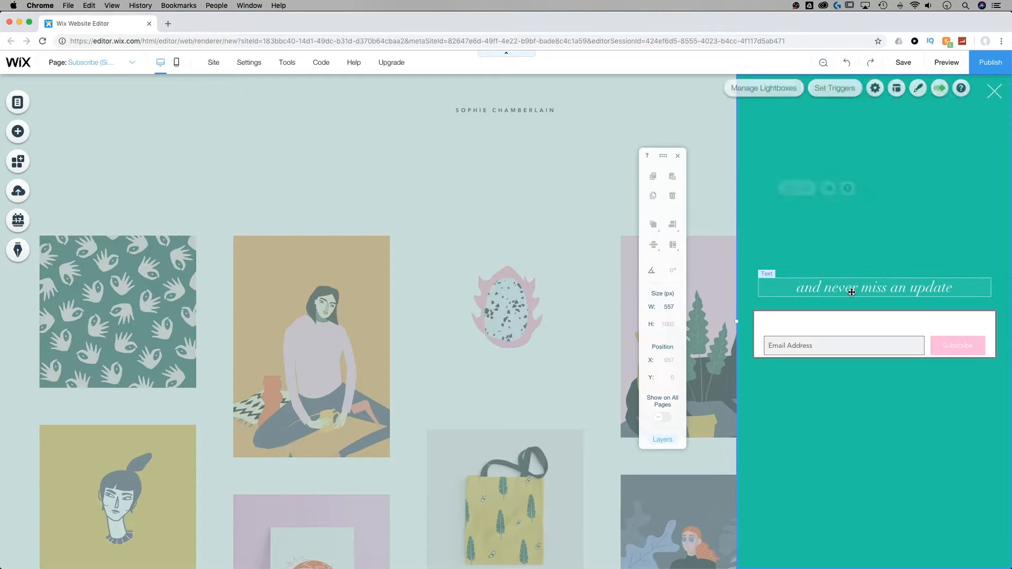
{"action": "left_click", "coordinate": [855, 290]}
{"action": "key", "text": "Delete"}
{"action": "left_click", "coordinate": [899, 334]}
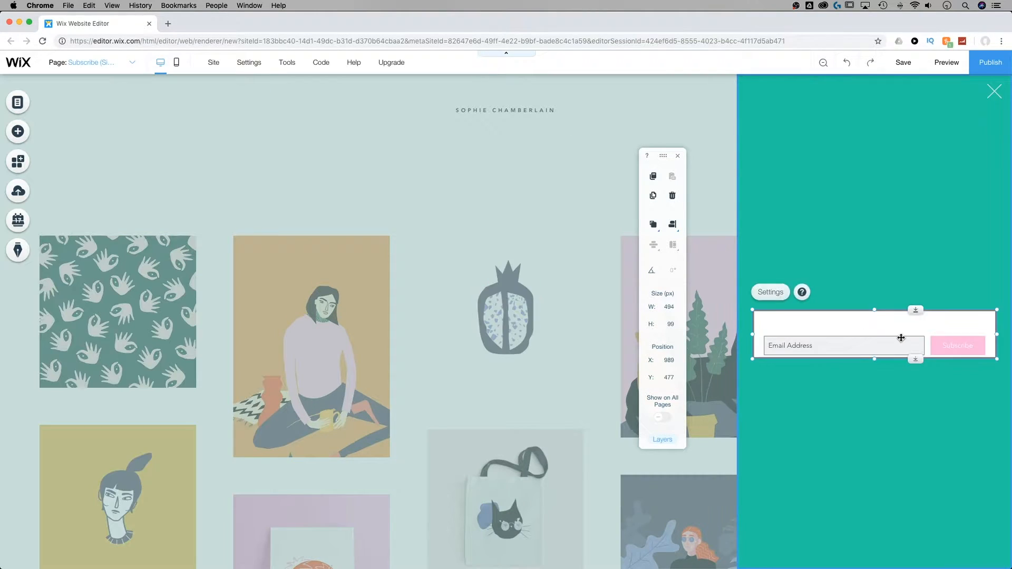
{"action": "key", "text": "Delete"}
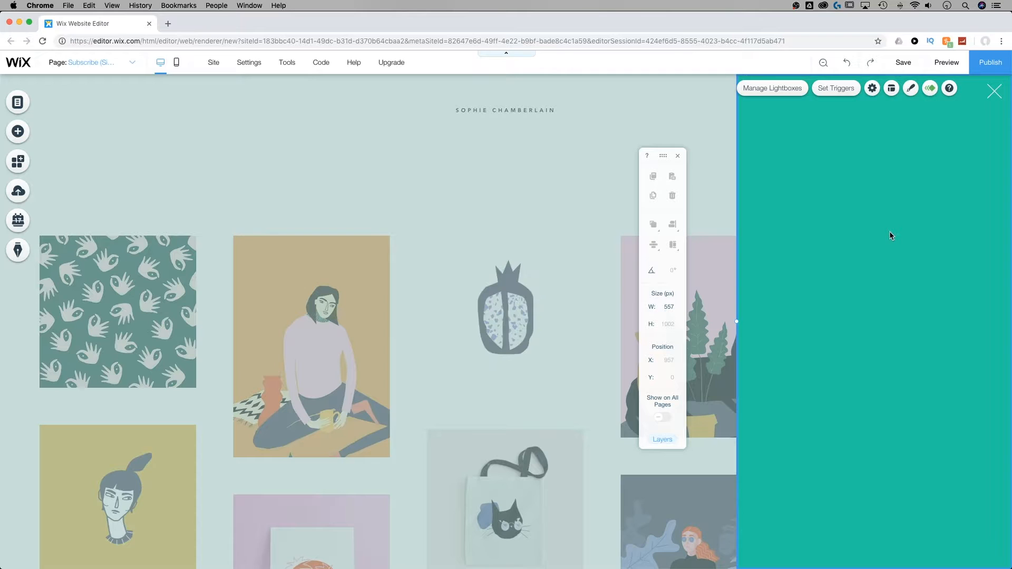
Add the plain text vertical menu, the first of the Vertical Menus designs, to the upper middle of the green lightbox
{"action": "left_click", "coordinate": [18, 133]}
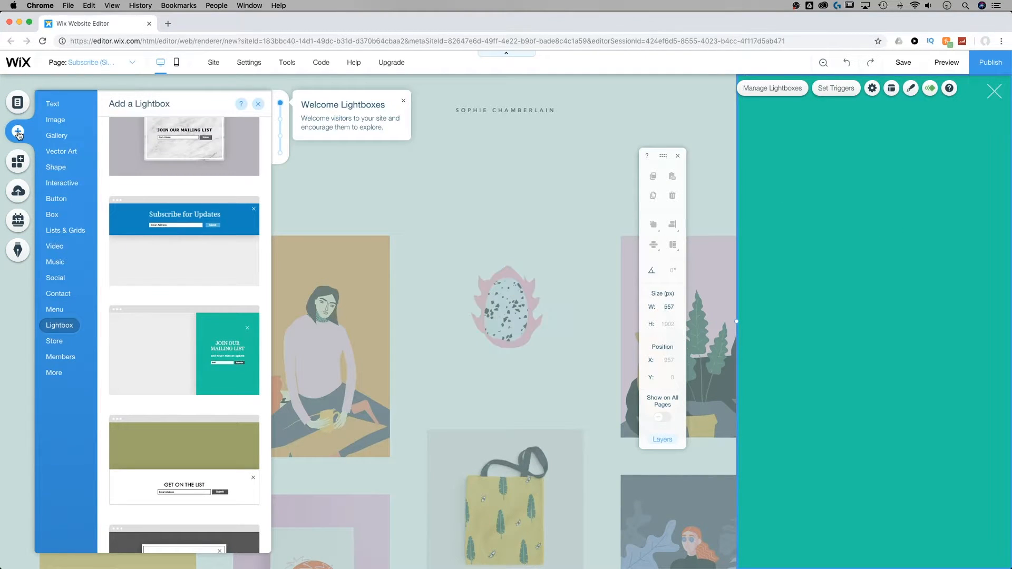
{"action": "left_click", "coordinate": [67, 322]}
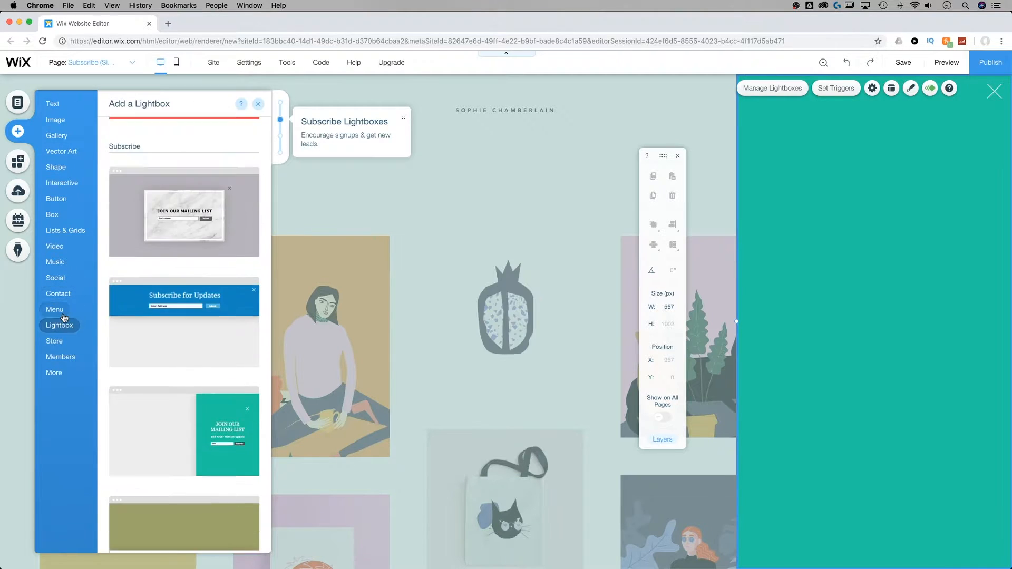
{"action": "left_click", "coordinate": [62, 315]}
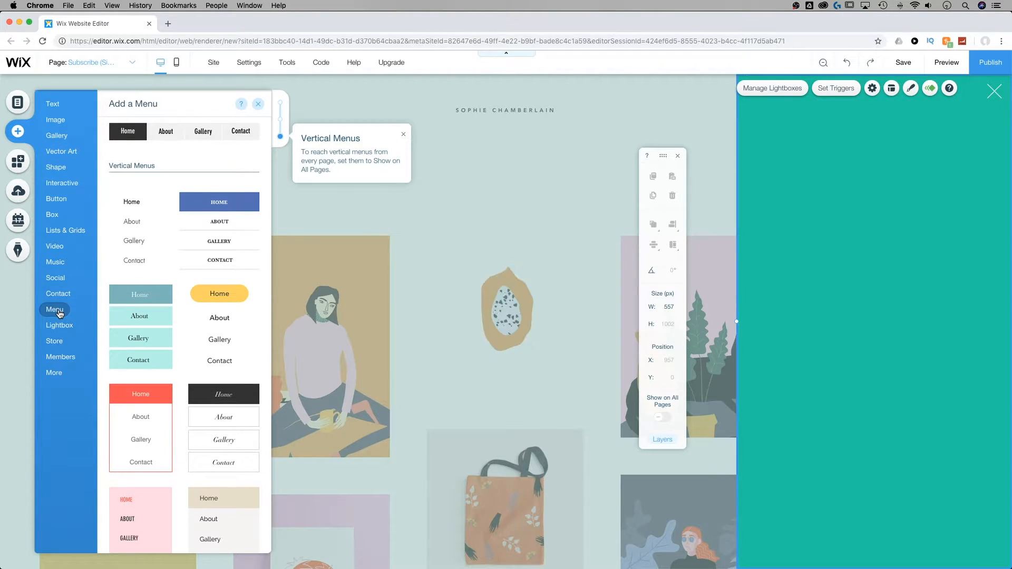
{"action": "scroll", "coordinate": [193, 280], "scroll_direction": "up", "scroll_amount": 6}
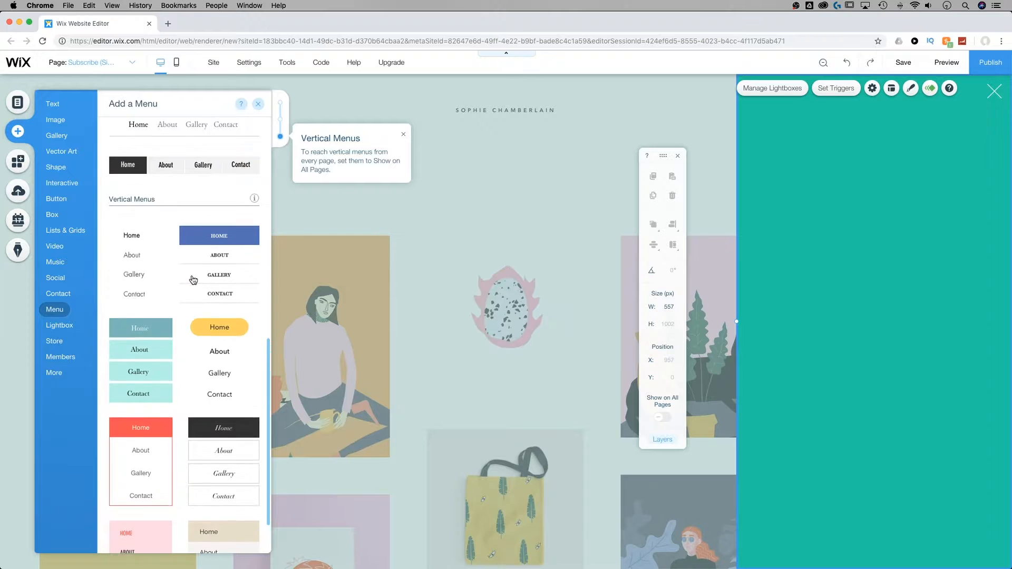
{"action": "scroll", "coordinate": [193, 279], "scroll_direction": "down", "scroll_amount": 6}
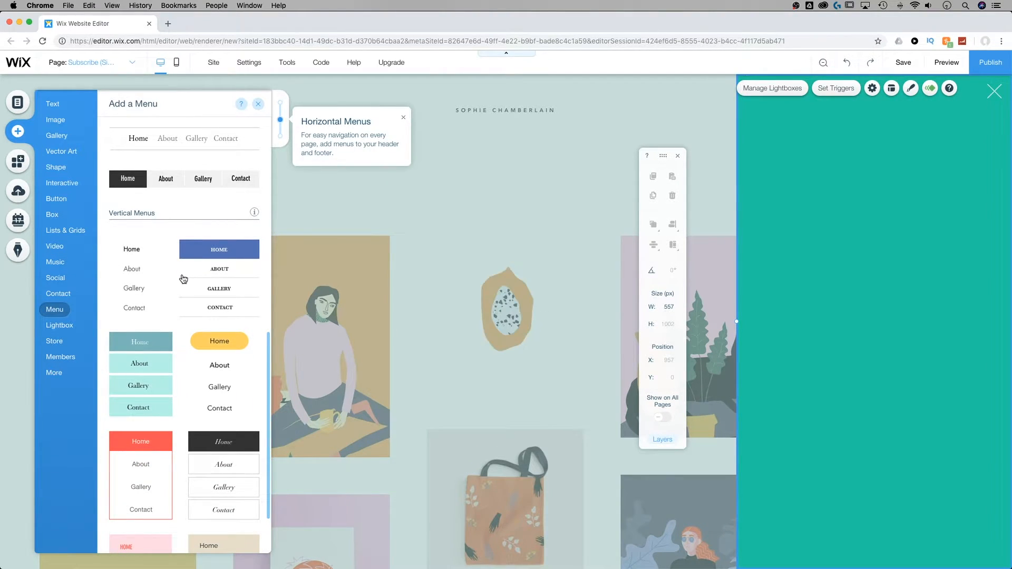
{"action": "scroll", "coordinate": [168, 279], "scroll_direction": "down", "scroll_amount": 1}
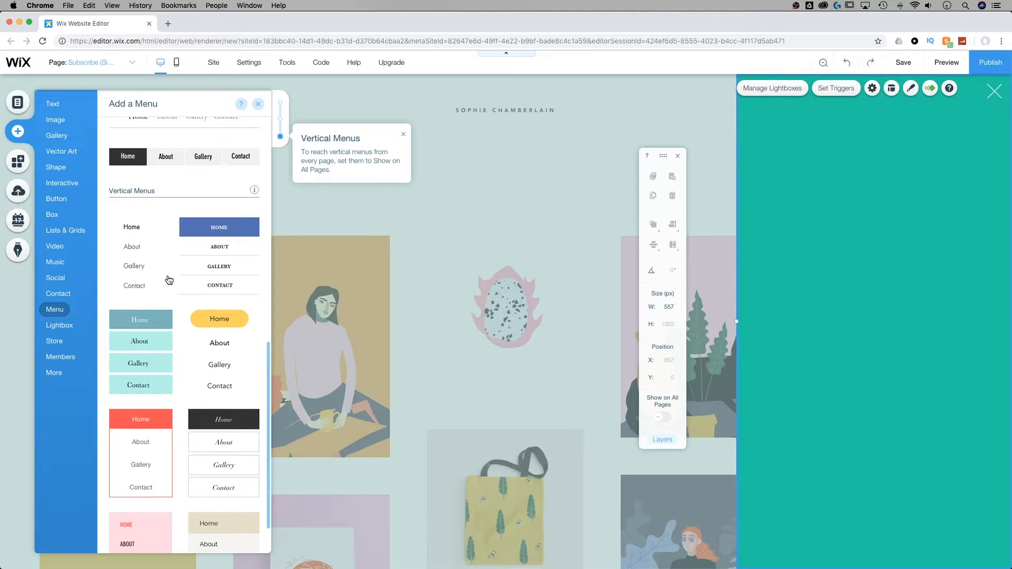
{"action": "scroll", "coordinate": [169, 279], "scroll_direction": "down", "scroll_amount": 1}
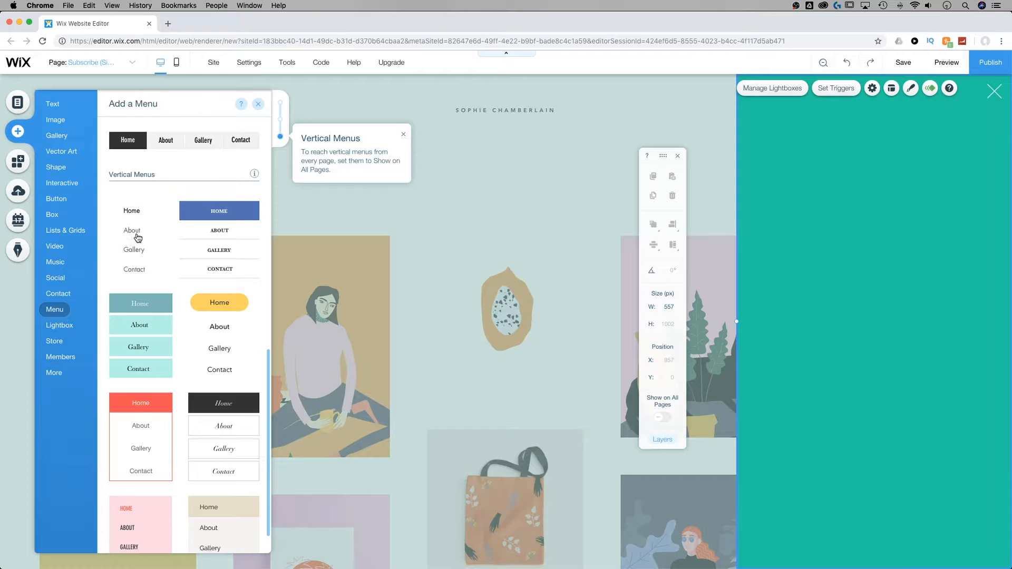
{"action": "left_click_drag", "start_coordinate": [134, 236], "coordinate": [866, 230]}
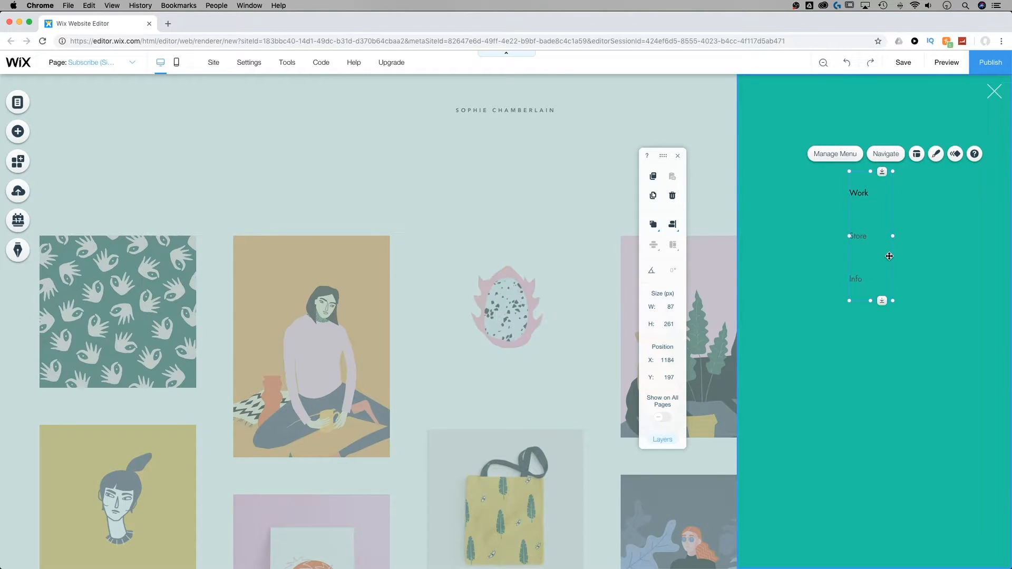
Customize the vertical menu's design by setting its regular-state text color to white (#FFFFFF)
{"action": "left_click", "coordinate": [936, 155]}
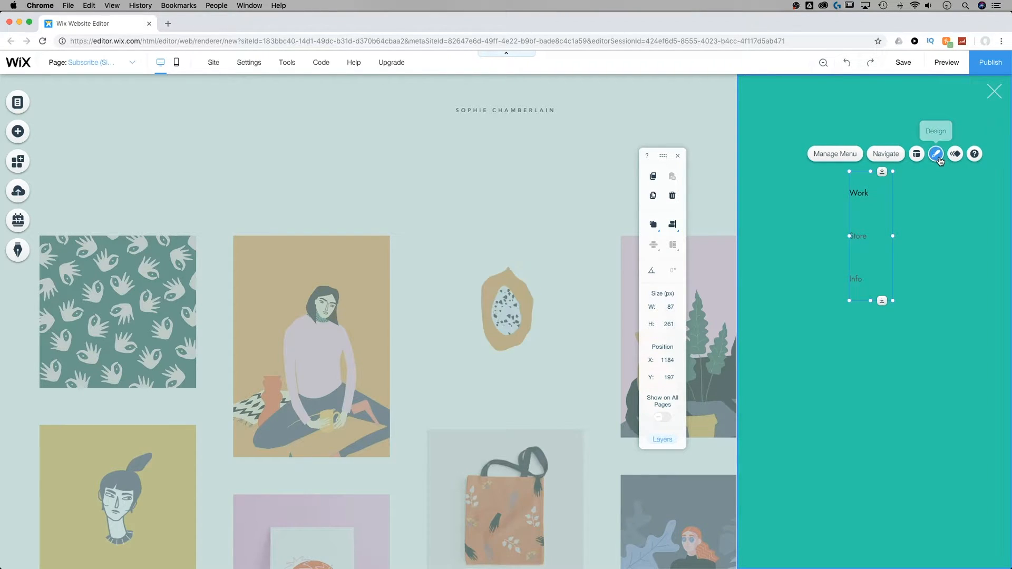
{"action": "left_click_drag", "start_coordinate": [774, 185], "coordinate": [746, 139]}
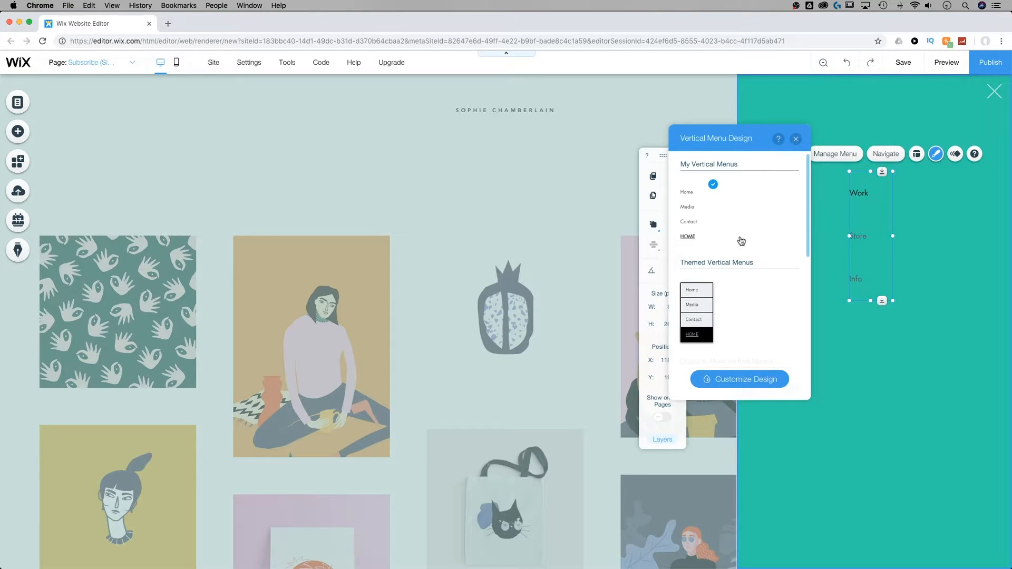
{"action": "scroll", "coordinate": [744, 242], "scroll_direction": "down", "scroll_amount": 5}
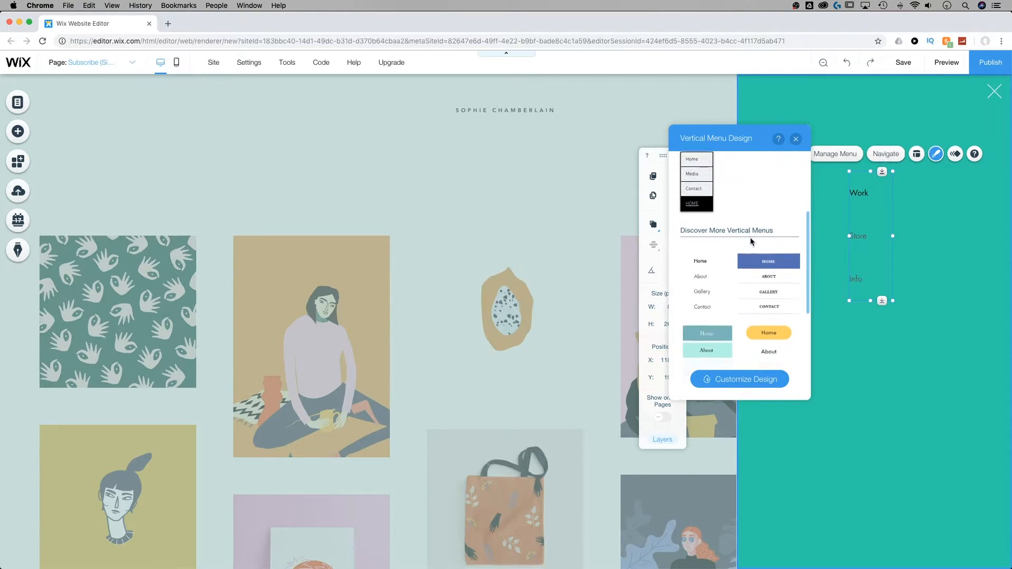
{"action": "scroll", "coordinate": [751, 242], "scroll_direction": "down", "scroll_amount": 3}
{"action": "scroll", "coordinate": [747, 244], "scroll_direction": "up", "scroll_amount": 10}
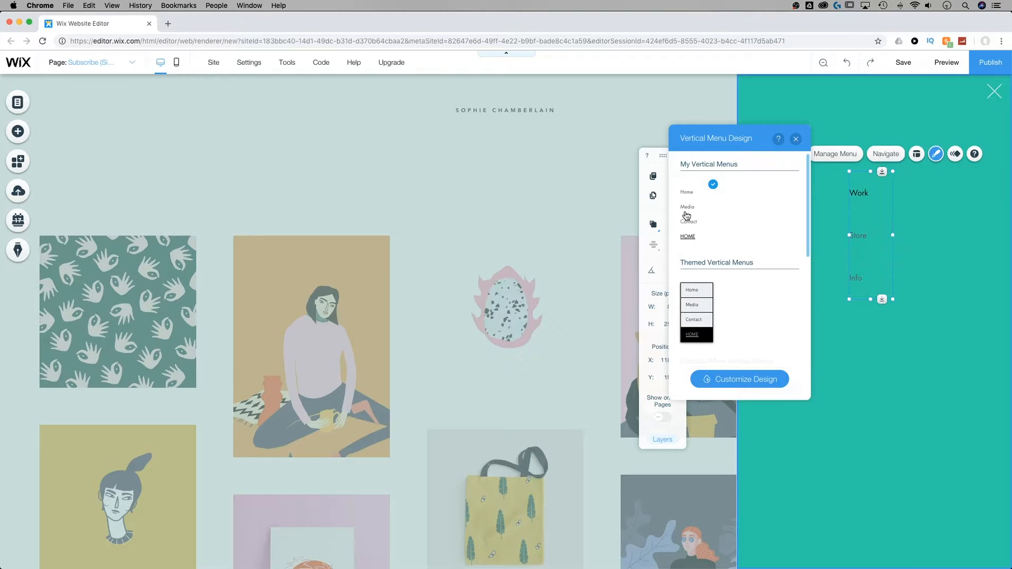
{"action": "left_click", "coordinate": [737, 383]}
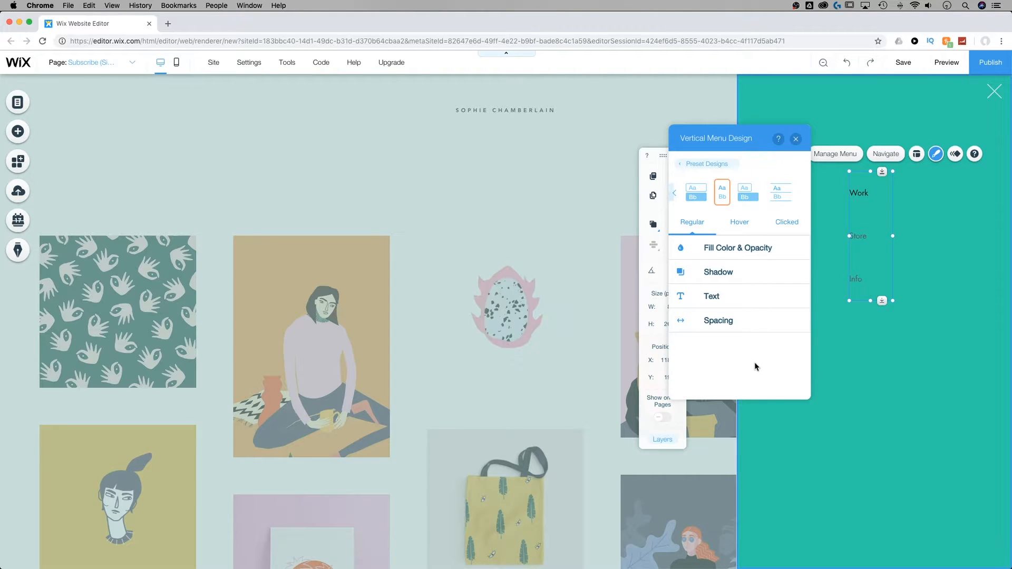
{"action": "left_click", "coordinate": [721, 297]}
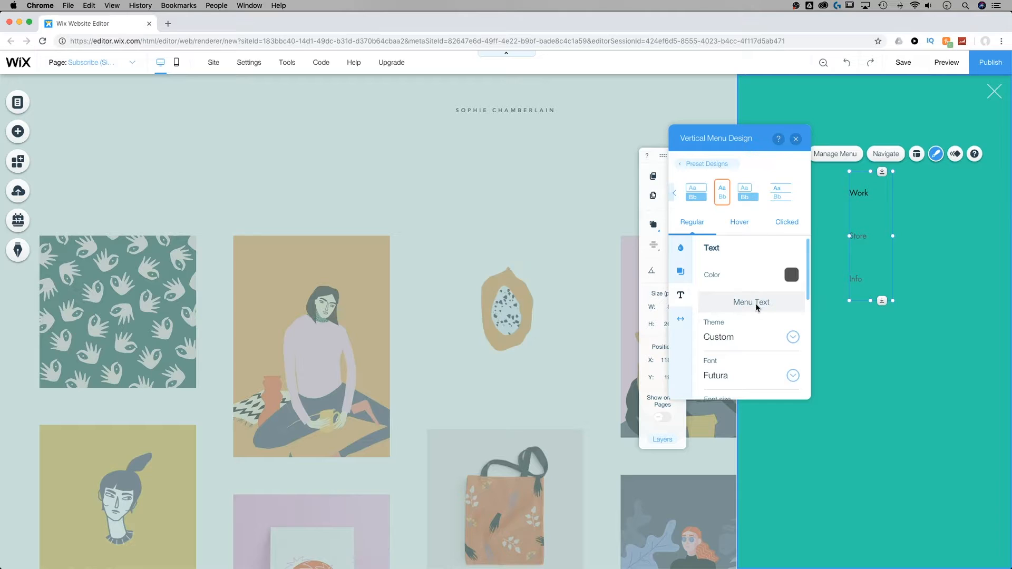
{"action": "left_click", "coordinate": [793, 277]}
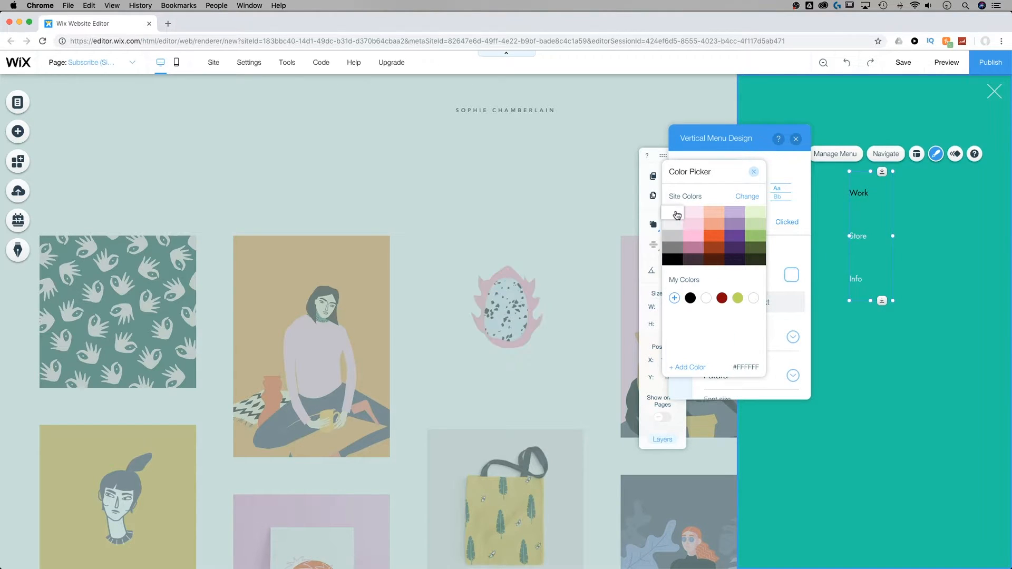
{"action": "left_click", "coordinate": [789, 255]}
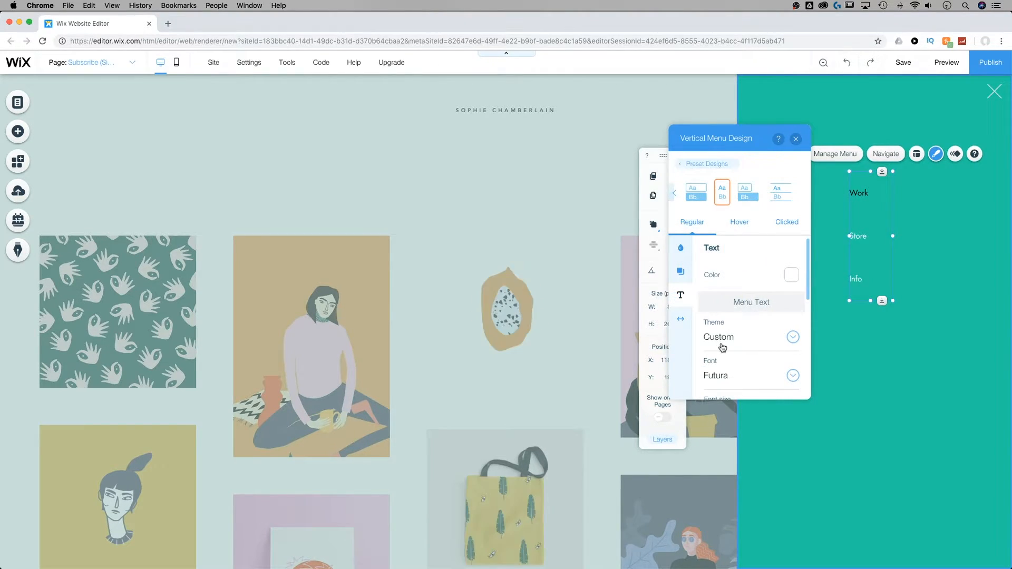
Set the menu text to Helvetica Bold at font size 33, leaving the extra bold formatting off
{"action": "left_click", "coordinate": [723, 377]}
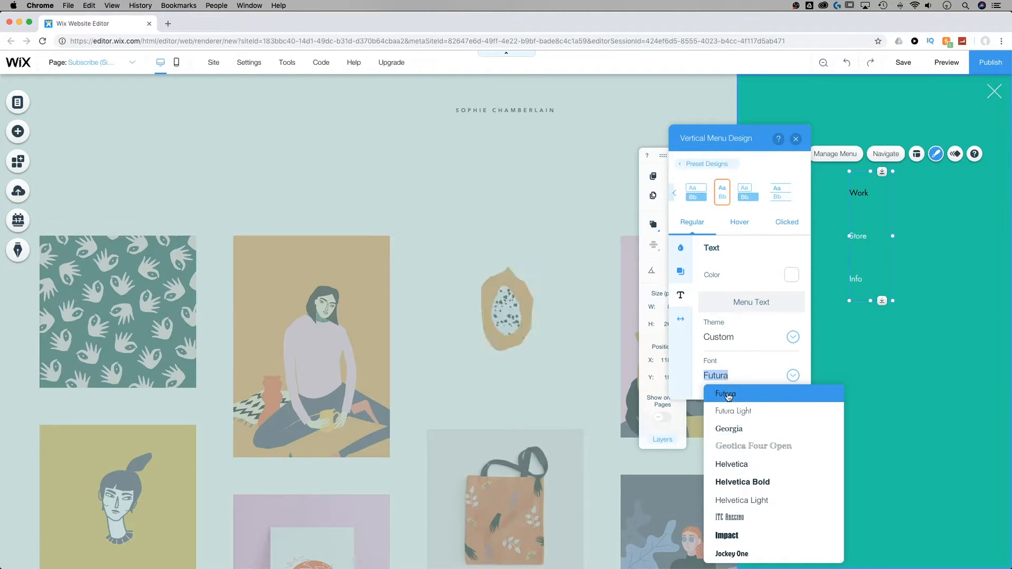
{"action": "left_click", "coordinate": [743, 483]}
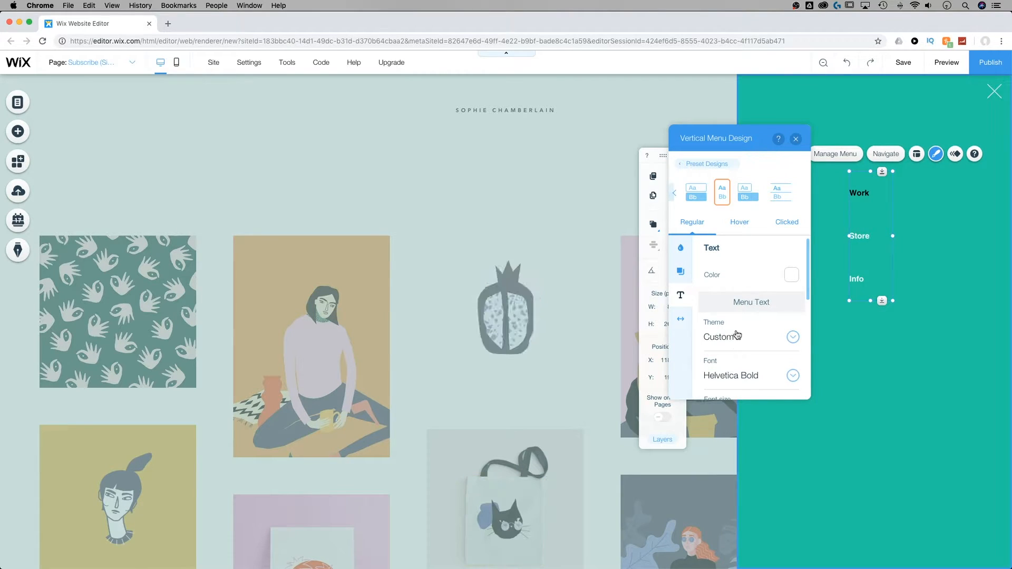
{"action": "scroll", "coordinate": [734, 284], "scroll_direction": "down", "scroll_amount": 3}
{"action": "left_click_drag", "start_coordinate": [717, 290], "coordinate": [723, 290]}
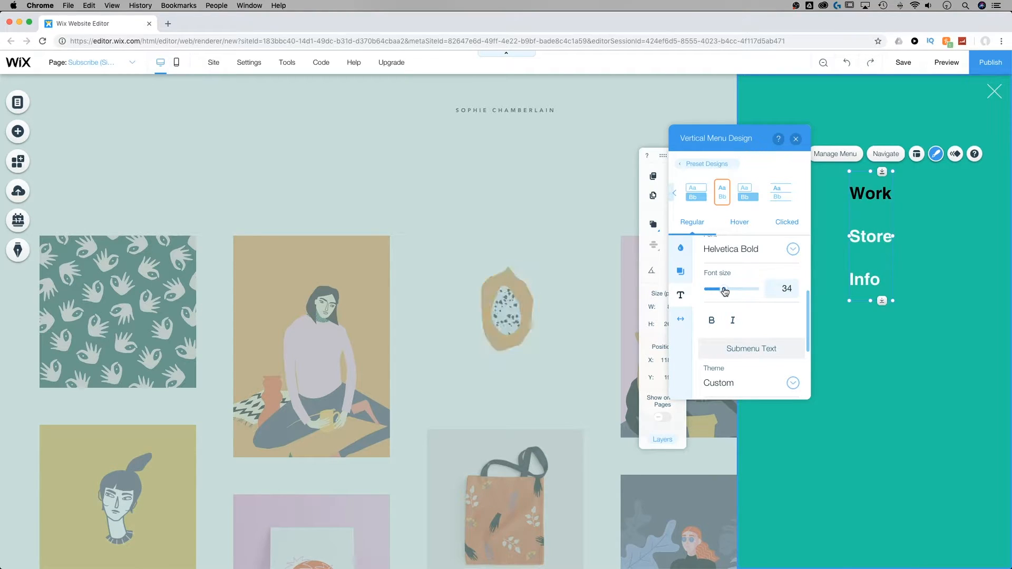
{"action": "left_click", "coordinate": [712, 321]}
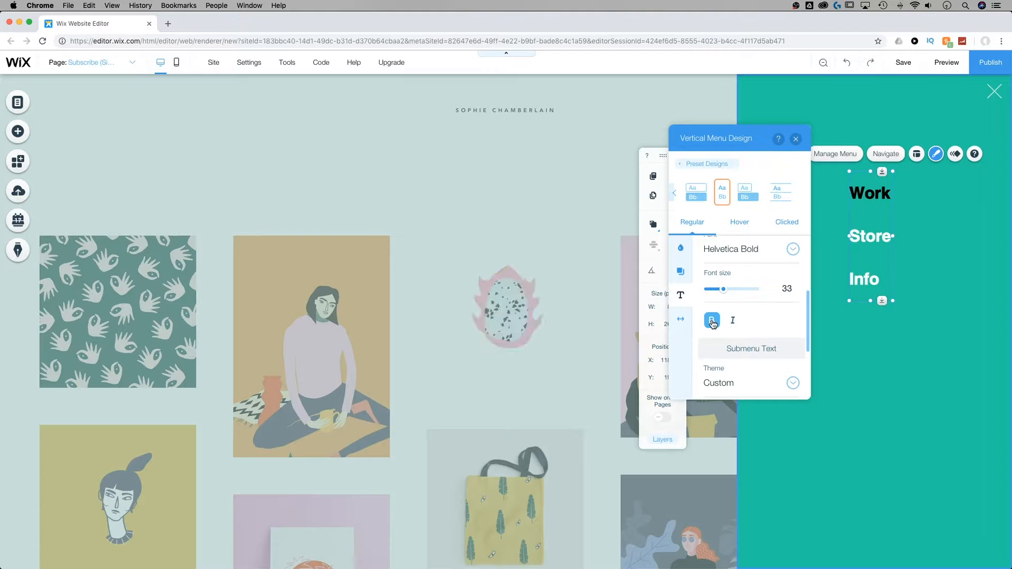
{"action": "left_click", "coordinate": [712, 322]}
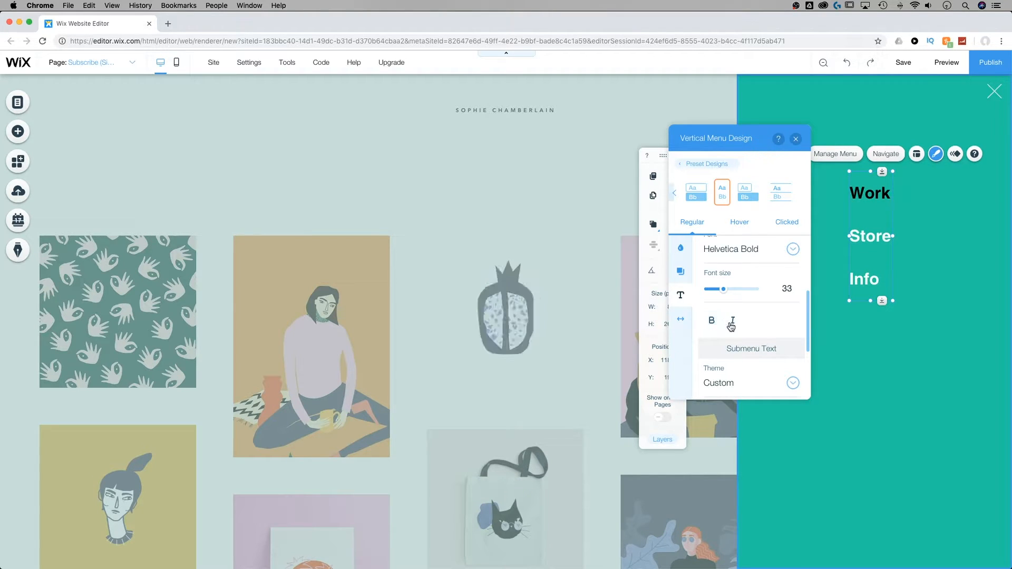
Set the vertical menu's clicked-state text color to the light pink site color #F7CDE5
{"action": "scroll", "coordinate": [732, 327], "scroll_direction": "down", "scroll_amount": 5}
{"action": "scroll", "coordinate": [756, 327], "scroll_direction": "down", "scroll_amount": 1}
{"action": "scroll", "coordinate": [756, 327], "scroll_direction": "up", "scroll_amount": 1}
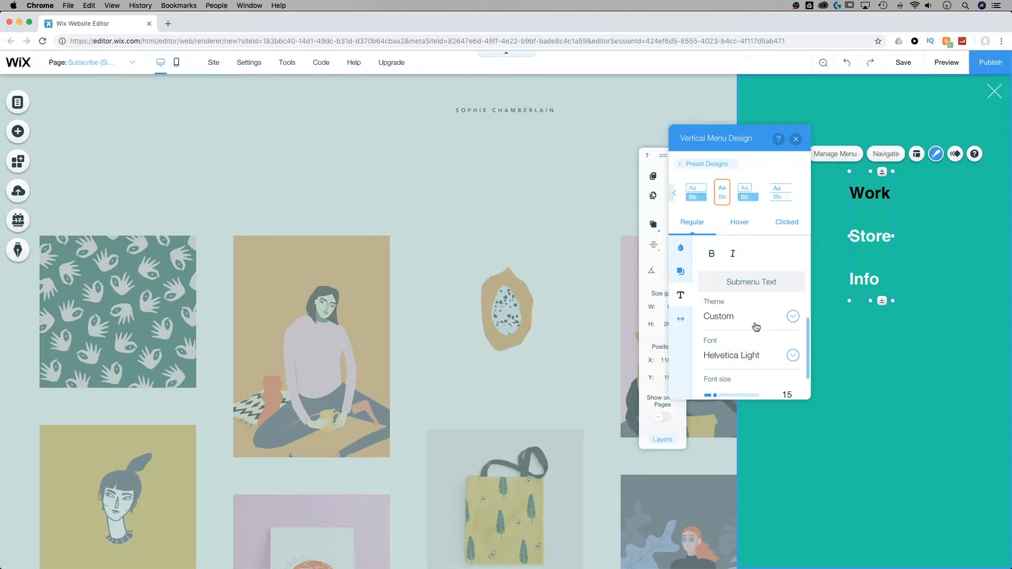
{"action": "scroll", "coordinate": [757, 327], "scroll_direction": "up", "scroll_amount": 3}
{"action": "scroll", "coordinate": [755, 321], "scroll_direction": "up", "scroll_amount": 5}
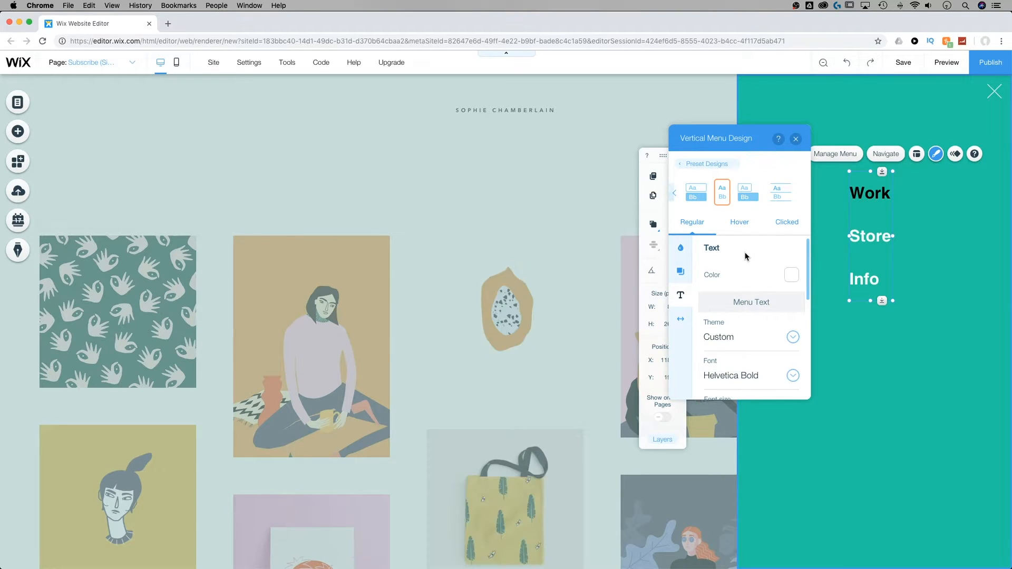
{"action": "left_click", "coordinate": [785, 233]}
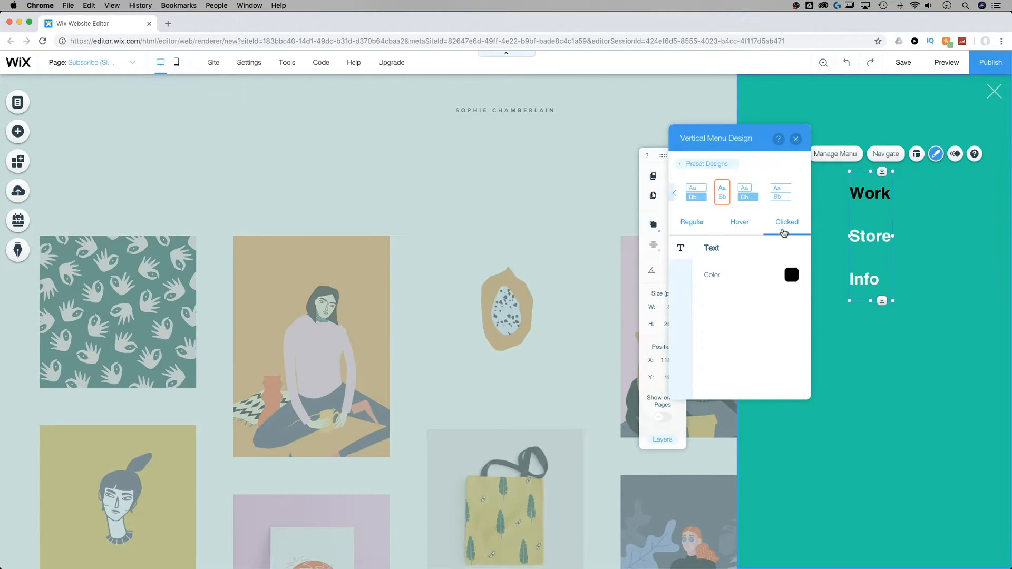
{"action": "left_click", "coordinate": [793, 278]}
{"action": "left_click", "coordinate": [692, 227]}
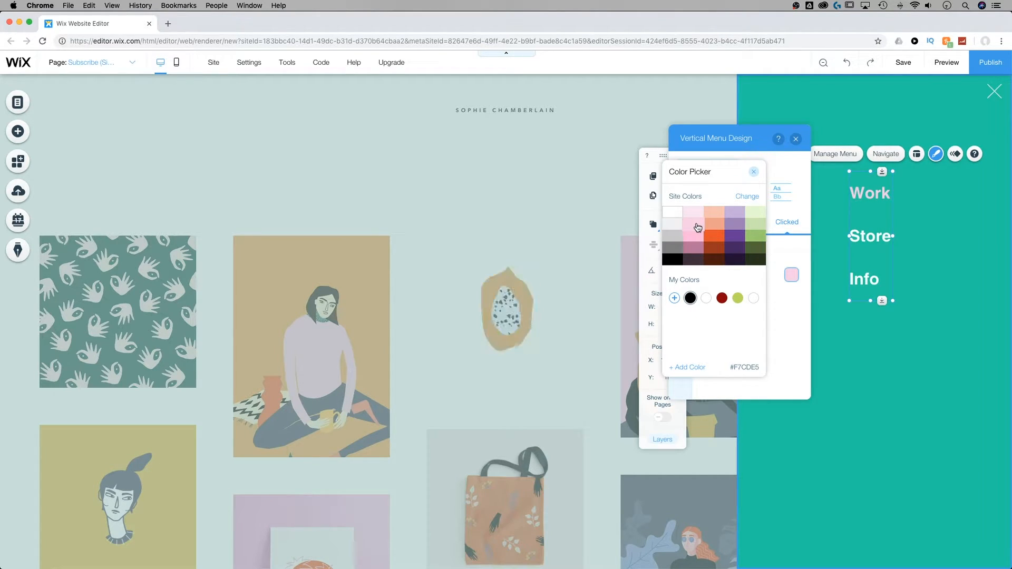
{"action": "left_click", "coordinate": [697, 227]}
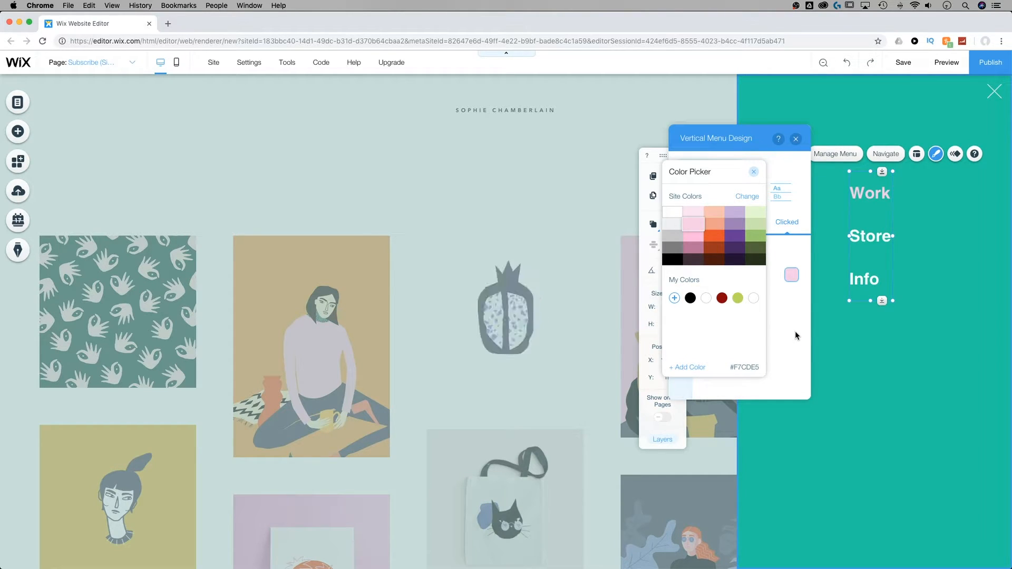
{"action": "left_click", "coordinate": [795, 332]}
Set the menu's hover-state text color to the same light pink #F7CDE5 and close the menu design settings
{"action": "left_click", "coordinate": [742, 222]}
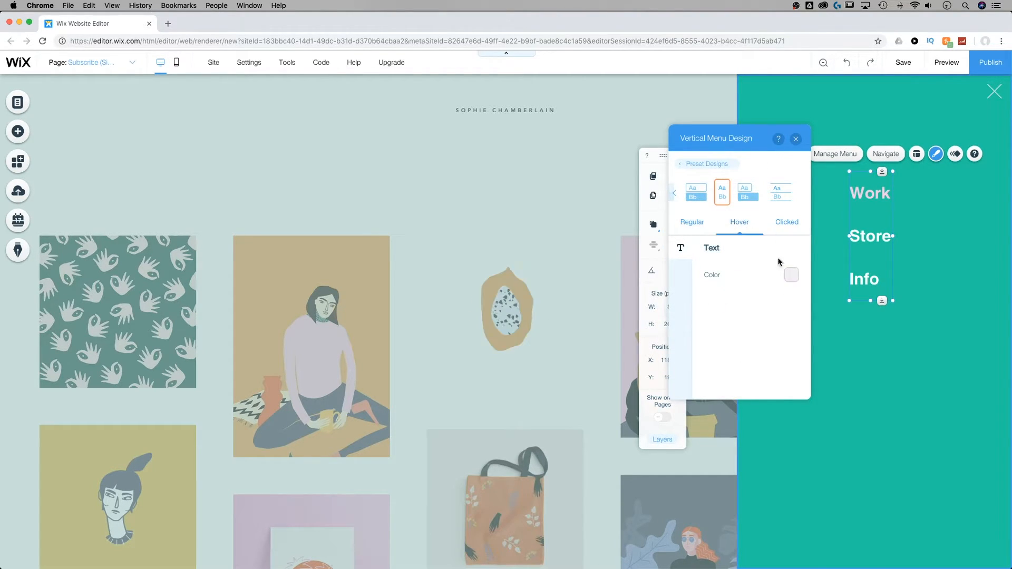
{"action": "left_click", "coordinate": [792, 275]}
{"action": "left_click", "coordinate": [693, 224]}
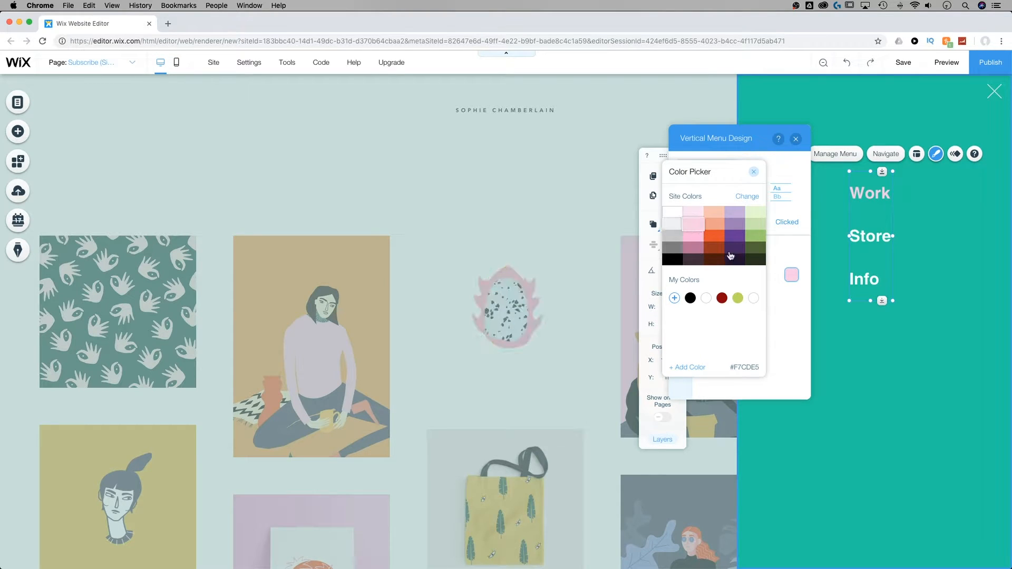
{"action": "left_click", "coordinate": [797, 356]}
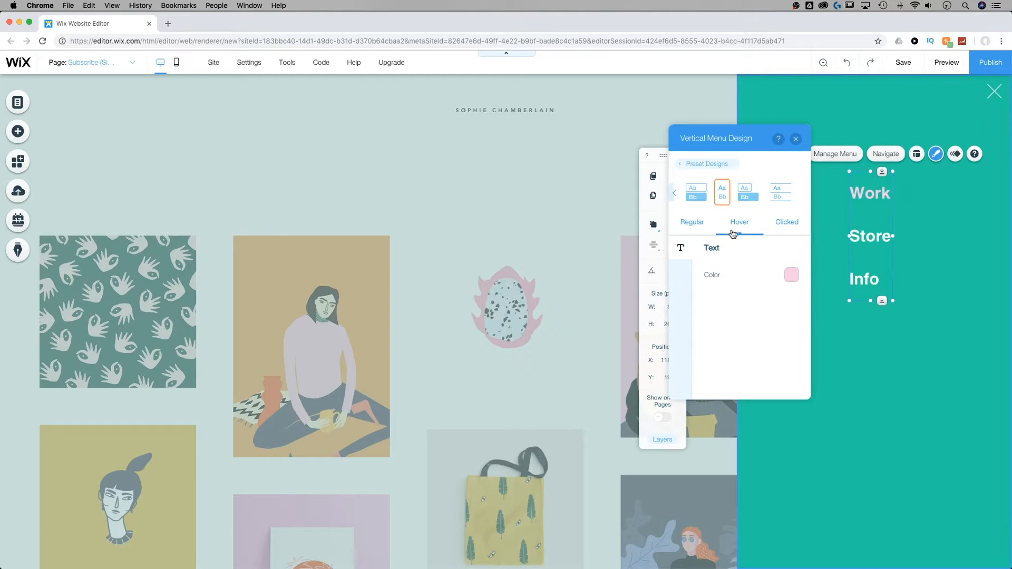
{"action": "left_click", "coordinate": [796, 139]}
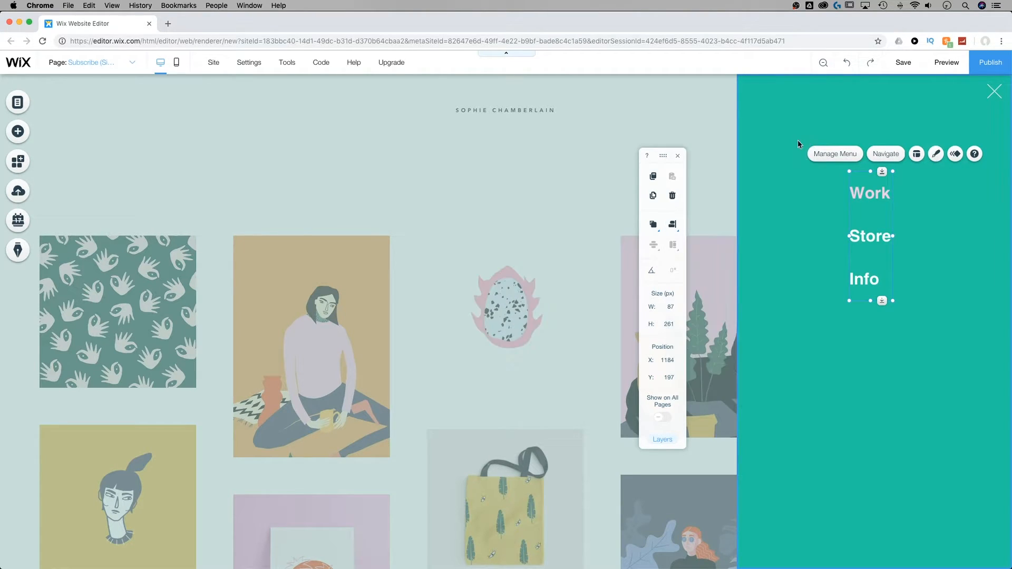
Center-align the vertical menu's tabs and move the menu higher in the lightbox, to about X 1203, Y 108
{"action": "left_click", "coordinate": [917, 154]}
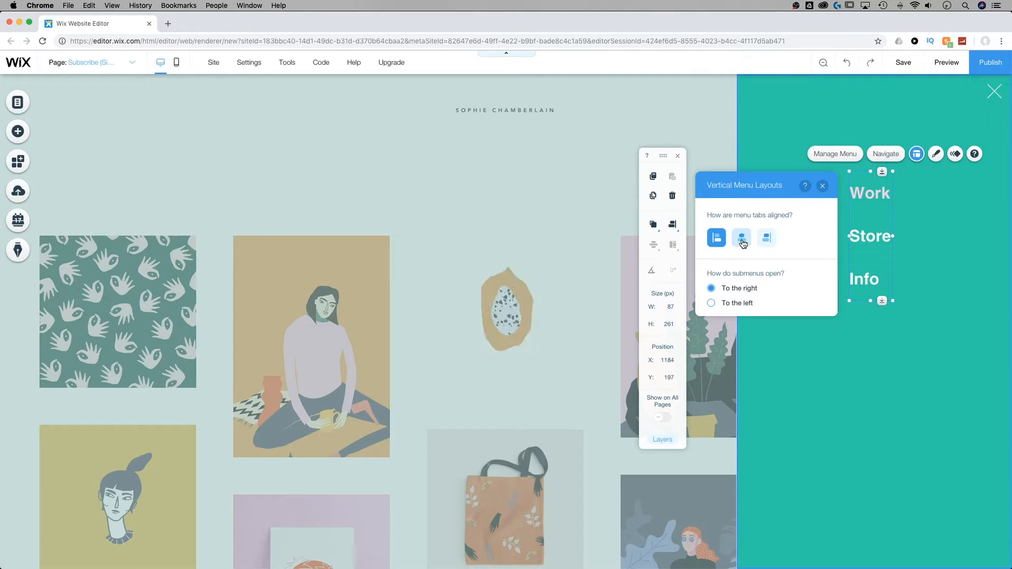
{"action": "left_click", "coordinate": [742, 241]}
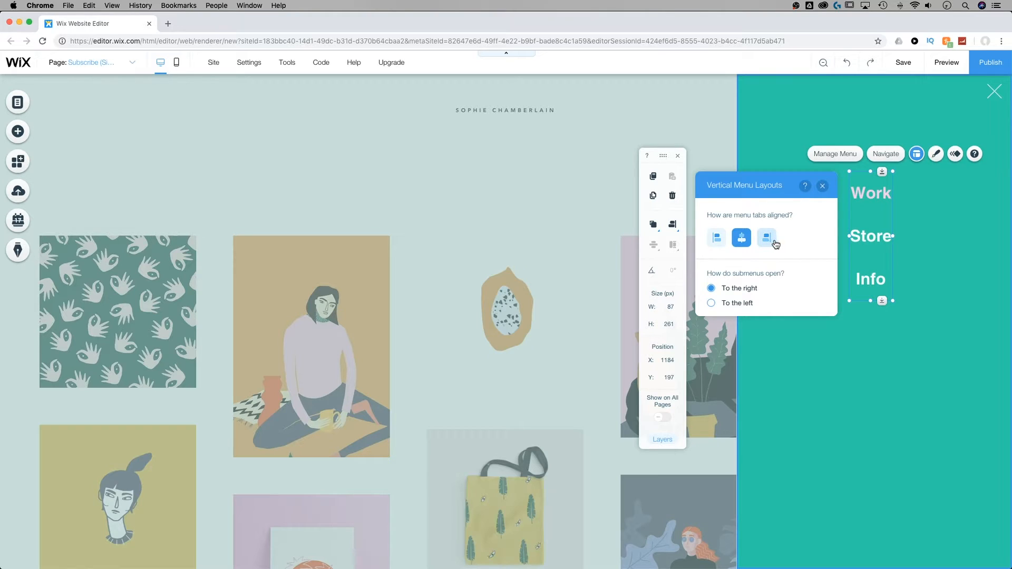
{"action": "left_click", "coordinate": [823, 187]}
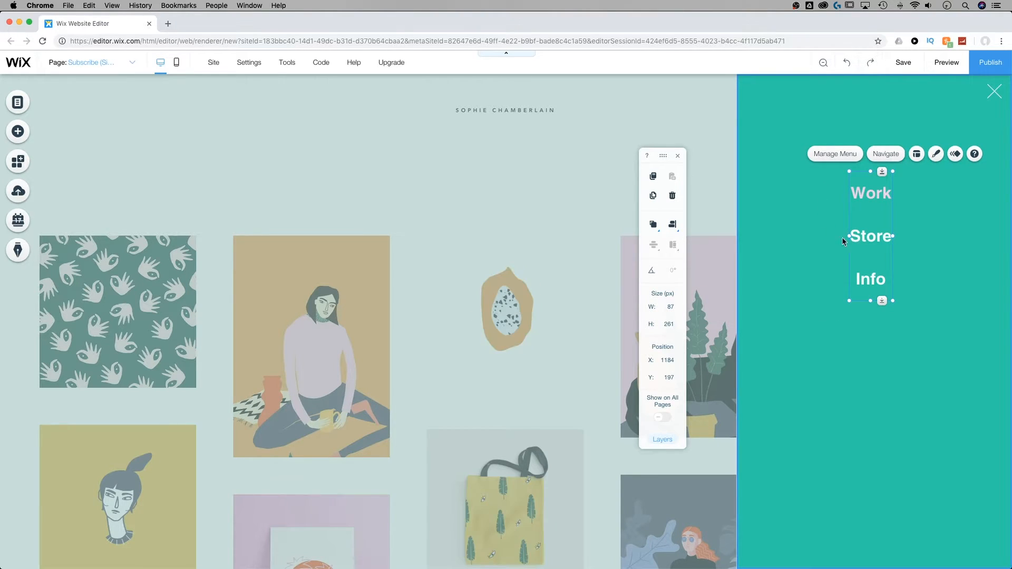
{"action": "left_click_drag", "start_coordinate": [874, 192], "coordinate": [888, 153]}
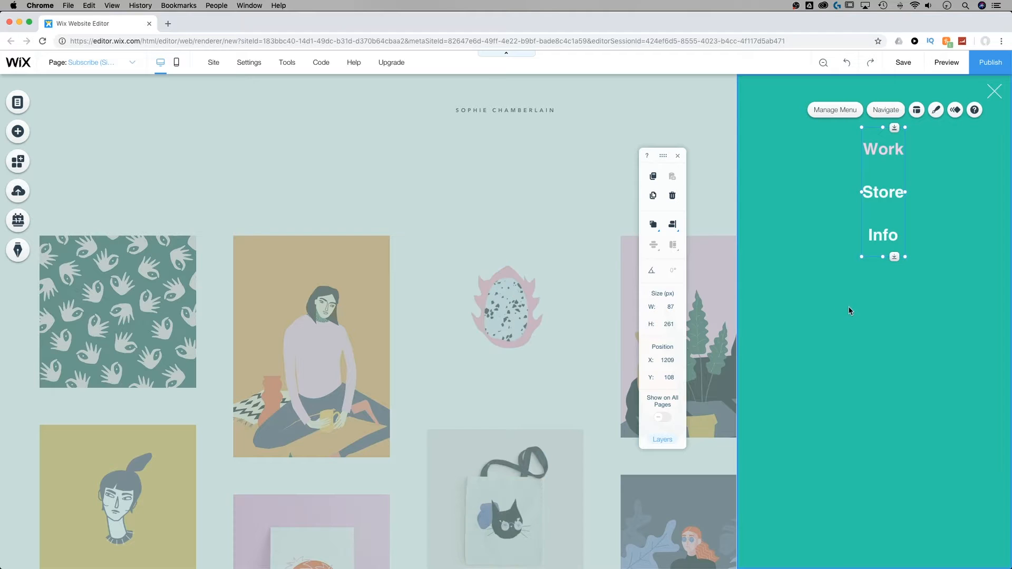
{"action": "left_click_drag", "start_coordinate": [887, 179], "coordinate": [883, 179]}
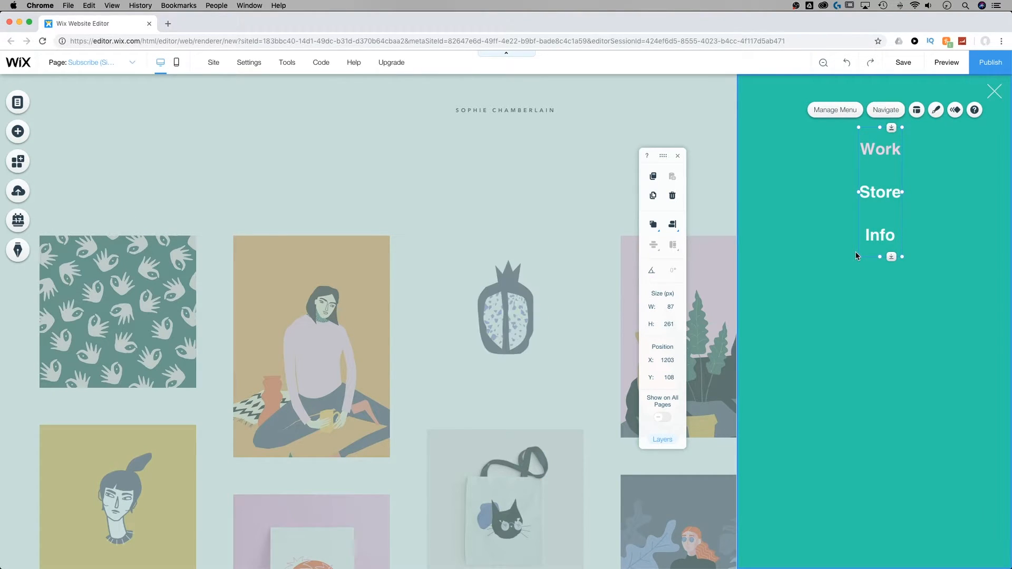
Turn off automatic display on pages in the sidebar lightbox's settings
{"action": "left_click", "coordinate": [771, 157]}
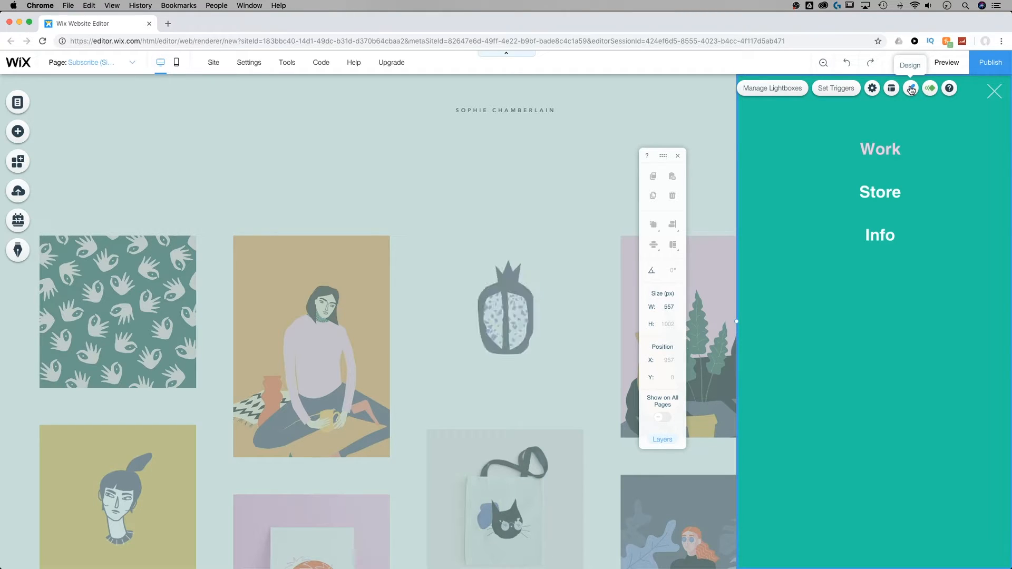
{"action": "left_click", "coordinate": [873, 89]}
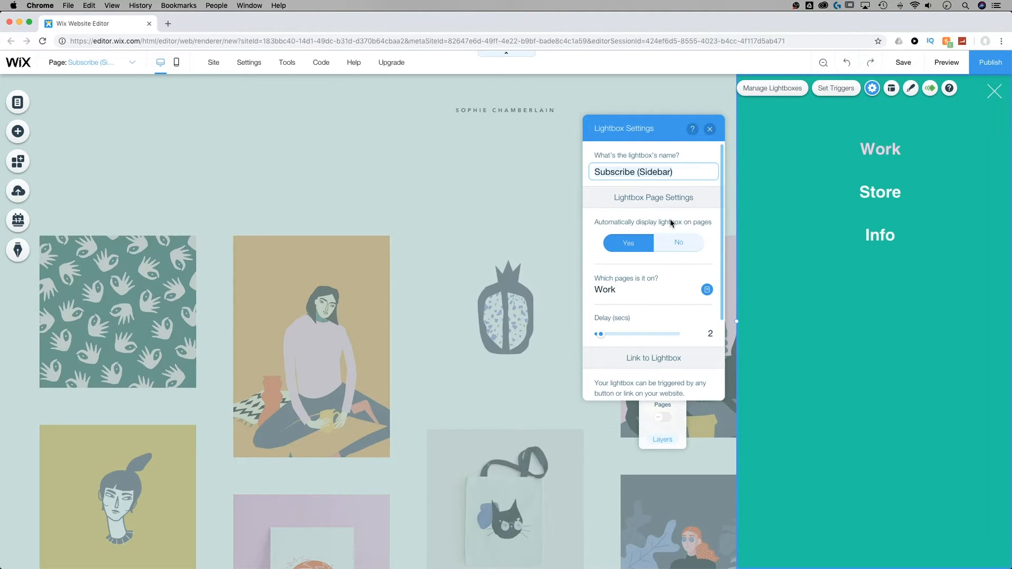
{"action": "left_click", "coordinate": [680, 243]}
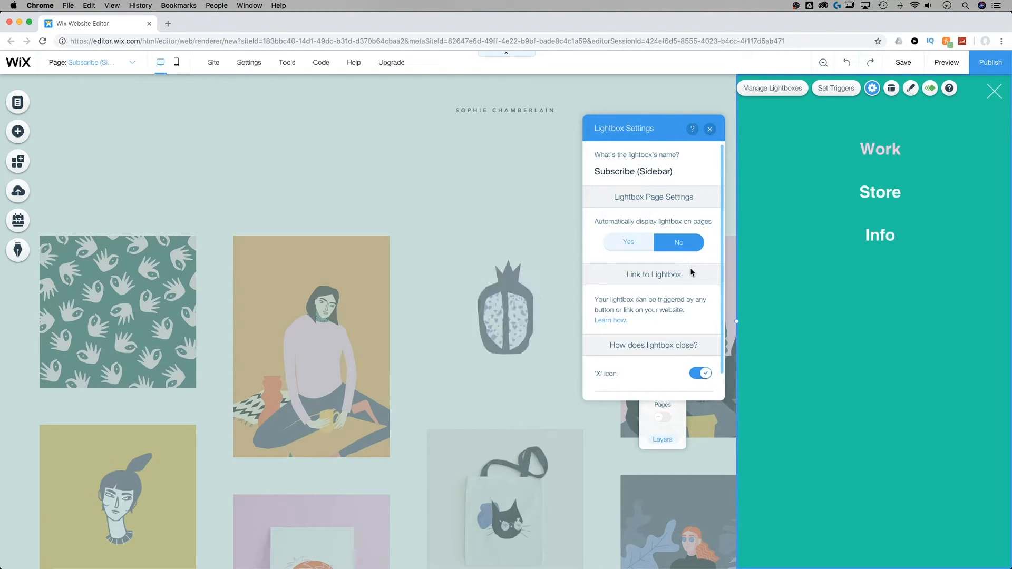
{"action": "left_click", "coordinate": [710, 129]}
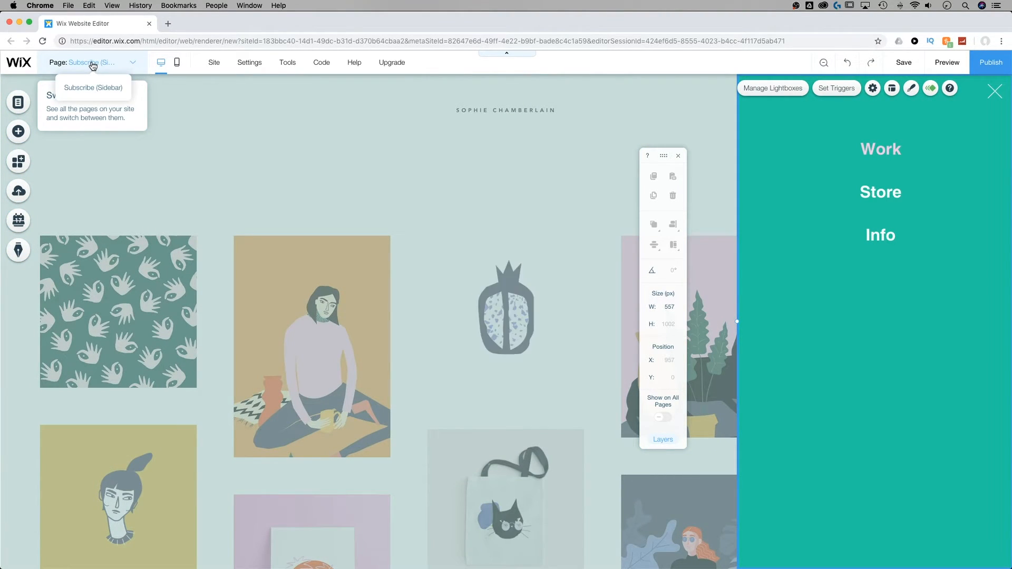
On the Work page, add the three-line menu icon button to the header below the site title, sized about 37 × 37 px
{"action": "left_click", "coordinate": [93, 63]}
{"action": "left_click", "coordinate": [58, 94]}
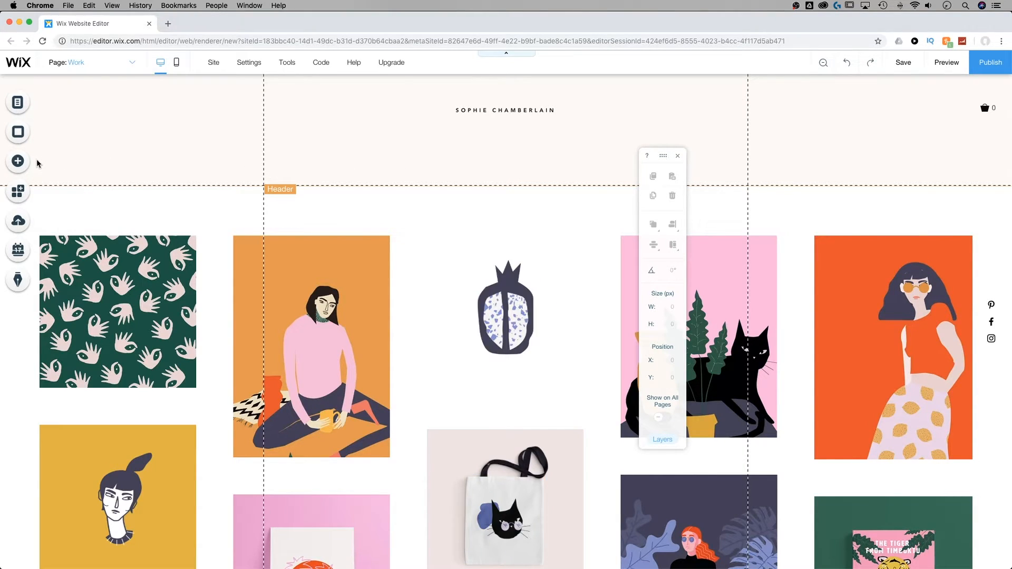
{"action": "left_click", "coordinate": [20, 164]}
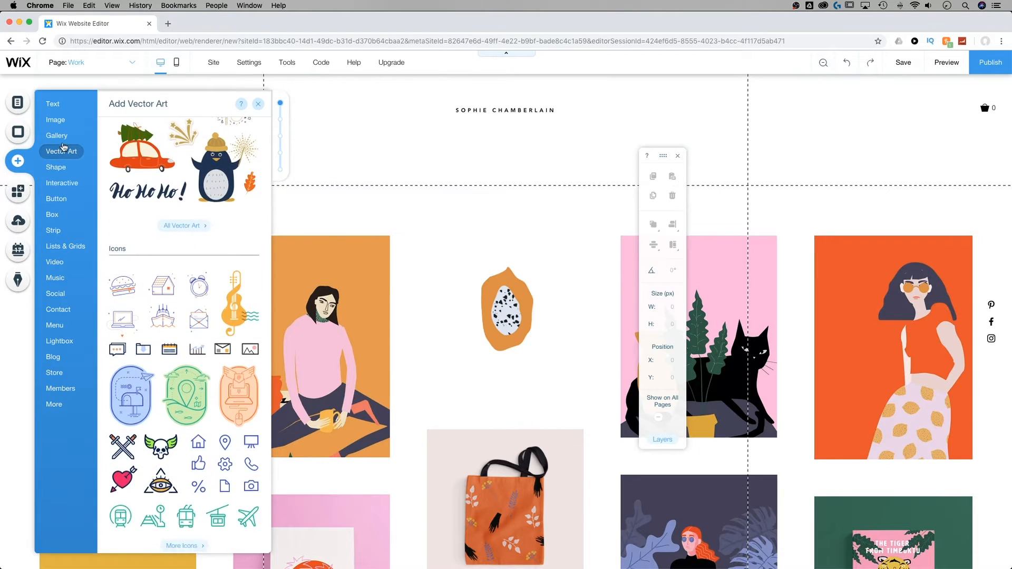
{"action": "mouse_move", "coordinate": [65, 127]}
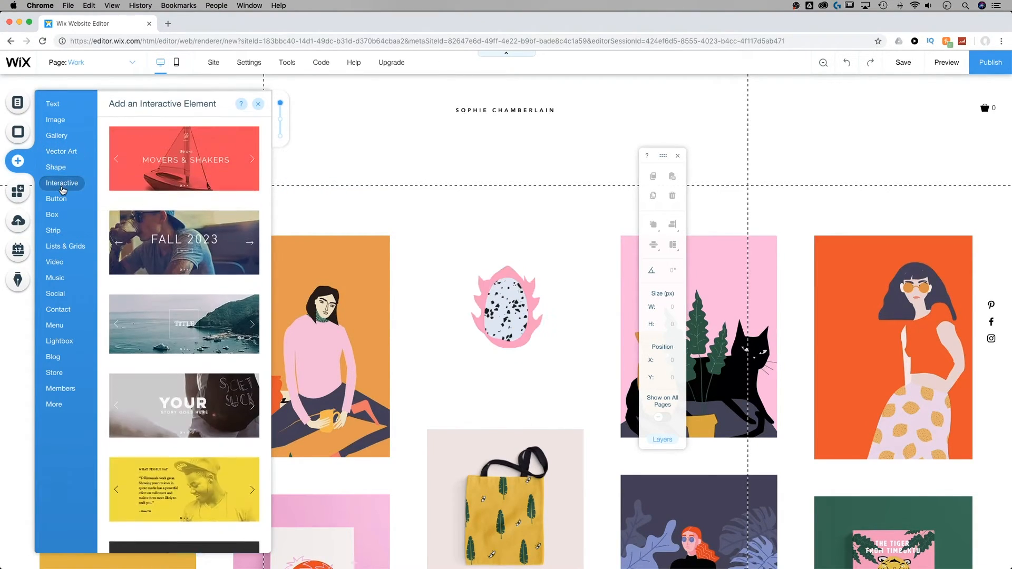
{"action": "mouse_move", "coordinate": [60, 199]}
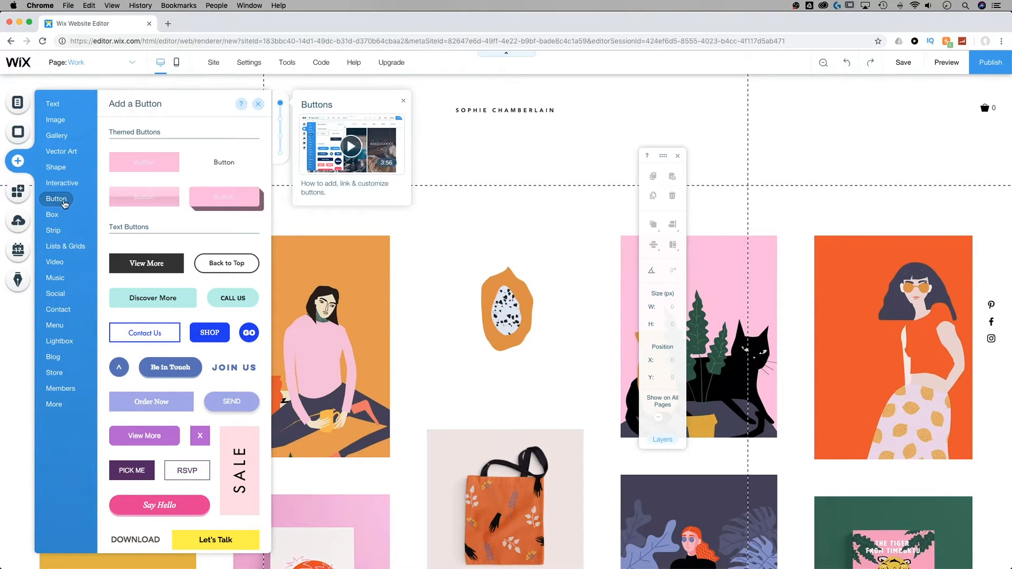
{"action": "scroll", "coordinate": [189, 207], "scroll_direction": "down", "scroll_amount": 5}
{"action": "scroll", "coordinate": [189, 207], "scroll_direction": "down", "scroll_amount": 6}
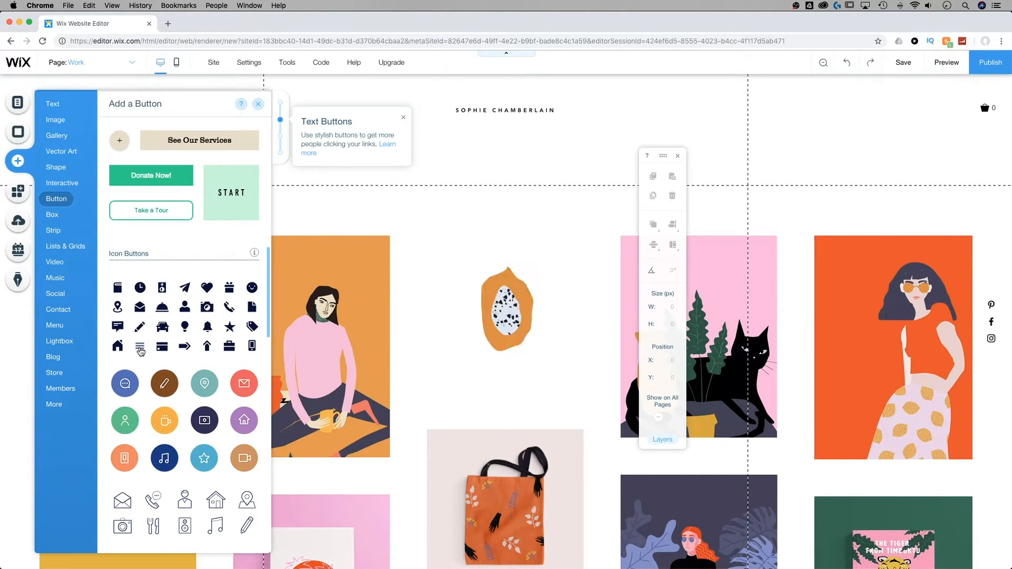
{"action": "left_click_drag", "start_coordinate": [141, 350], "coordinate": [506, 151]}
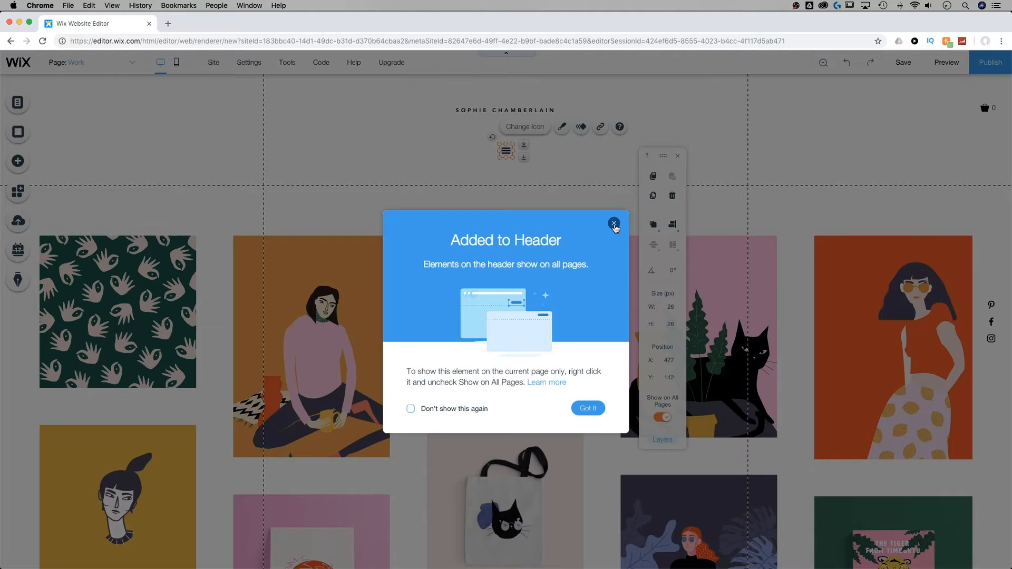
{"action": "left_click", "coordinate": [613, 224]}
{"action": "mouse_move", "coordinate": [512, 157]}
{"action": "left_mouse_down"}
{"action": "mouse_move", "coordinate": [518, 163]}
{"action": "mouse_move", "coordinate": [509, 149]}
{"action": "left_mouse_up"}
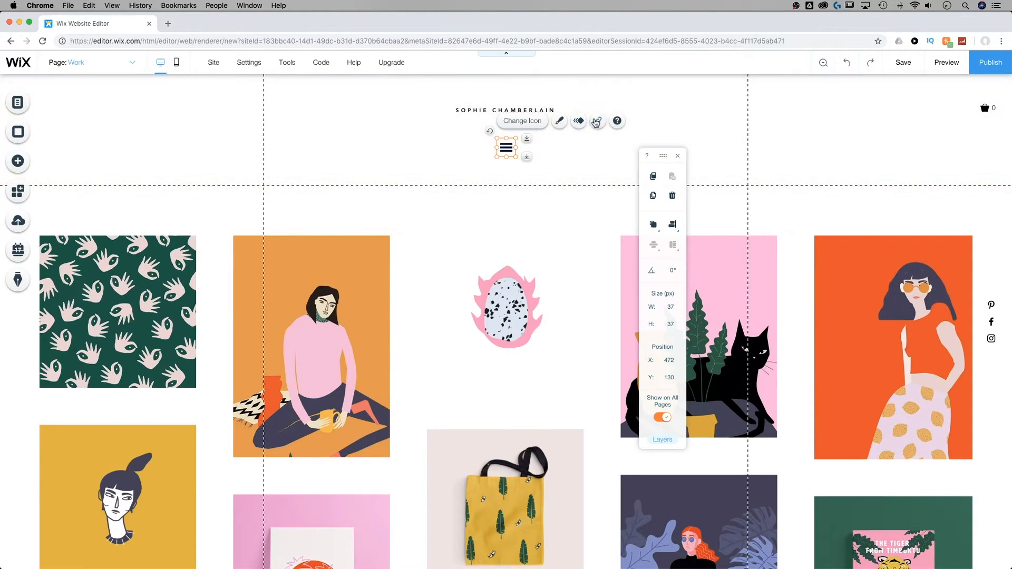
Link the header's menu icon to the Subscribe (Sidebar) lightbox
{"action": "left_click", "coordinate": [598, 122]}
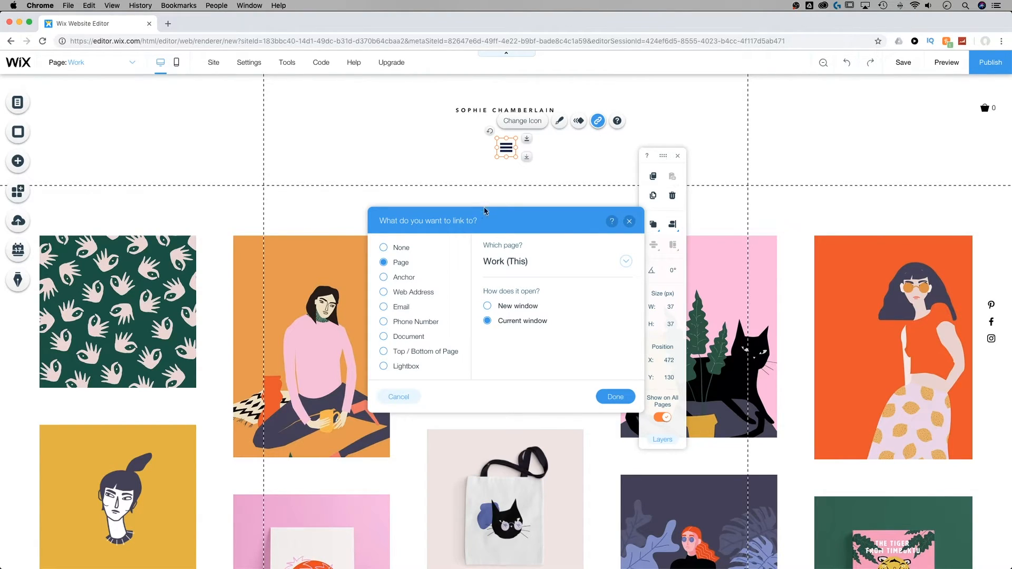
{"action": "left_click", "coordinate": [403, 365]}
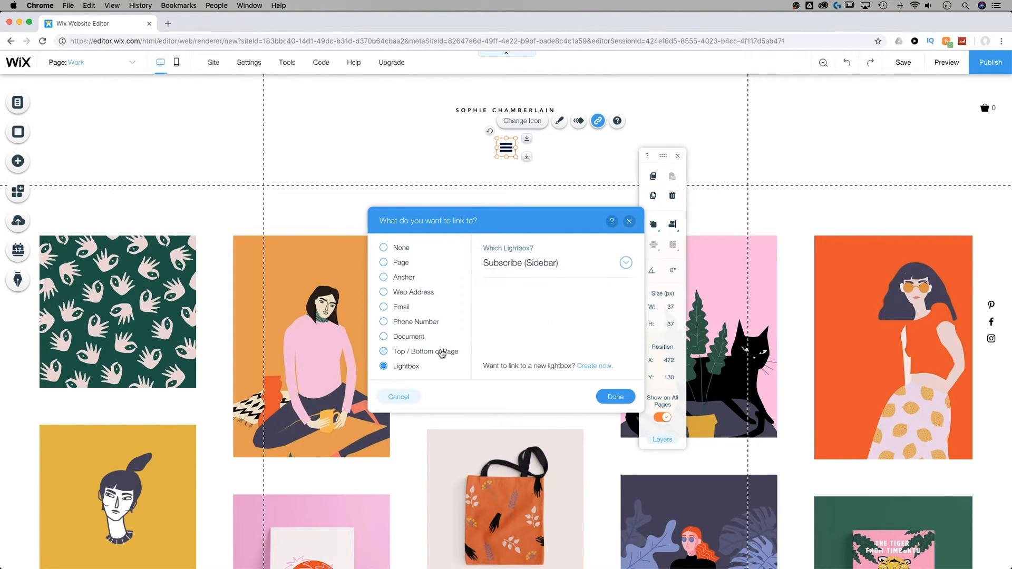
{"action": "left_click", "coordinate": [512, 266]}
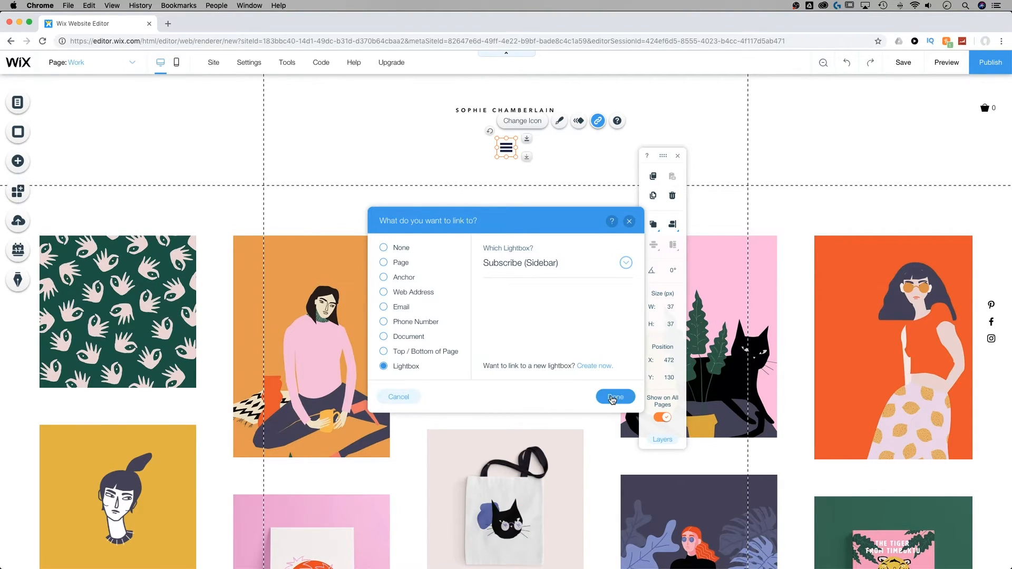
{"action": "left_click", "coordinate": [615, 397]}
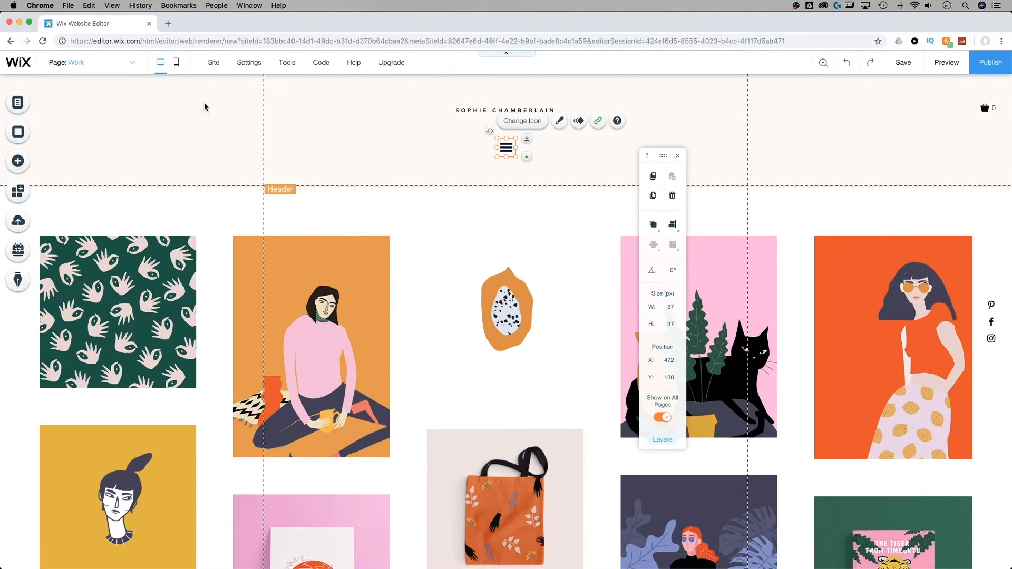
View the options of the Subscribe (Sidebar) lightbox in the site's lightbox list, leaving the lightbox open for editing
{"action": "left_click", "coordinate": [24, 105]}
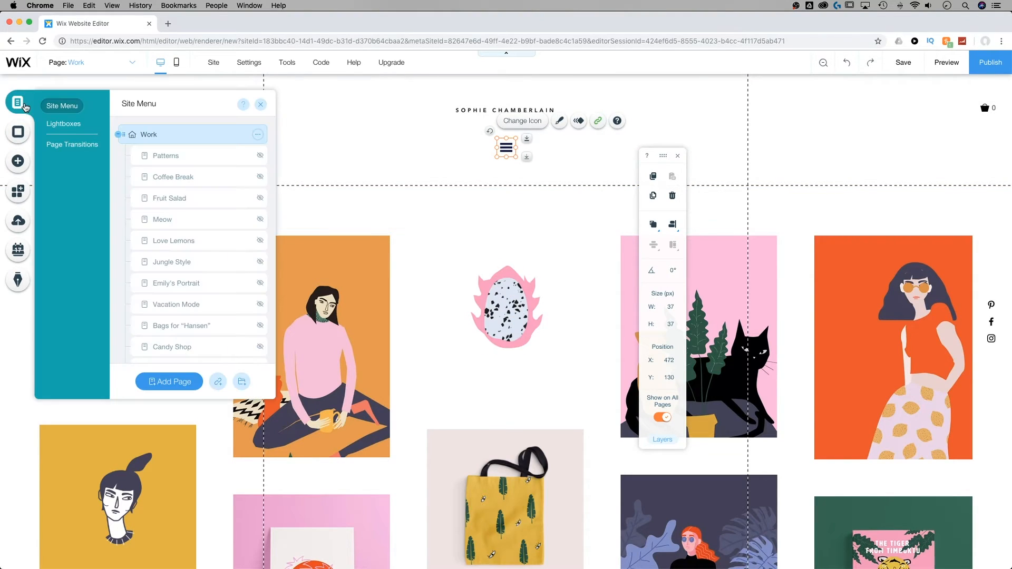
{"action": "left_click", "coordinate": [70, 125]}
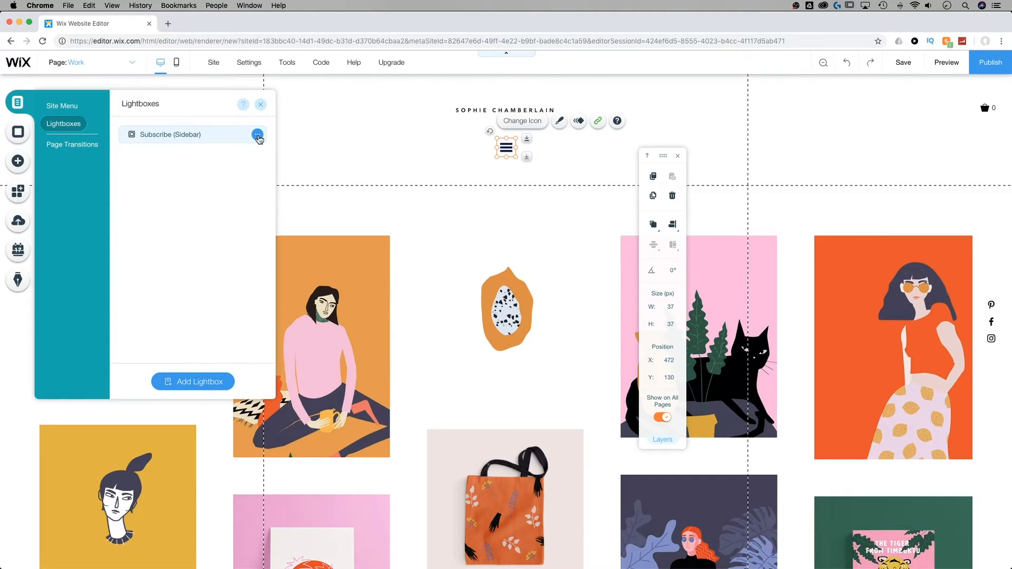
{"action": "left_click", "coordinate": [258, 136]}
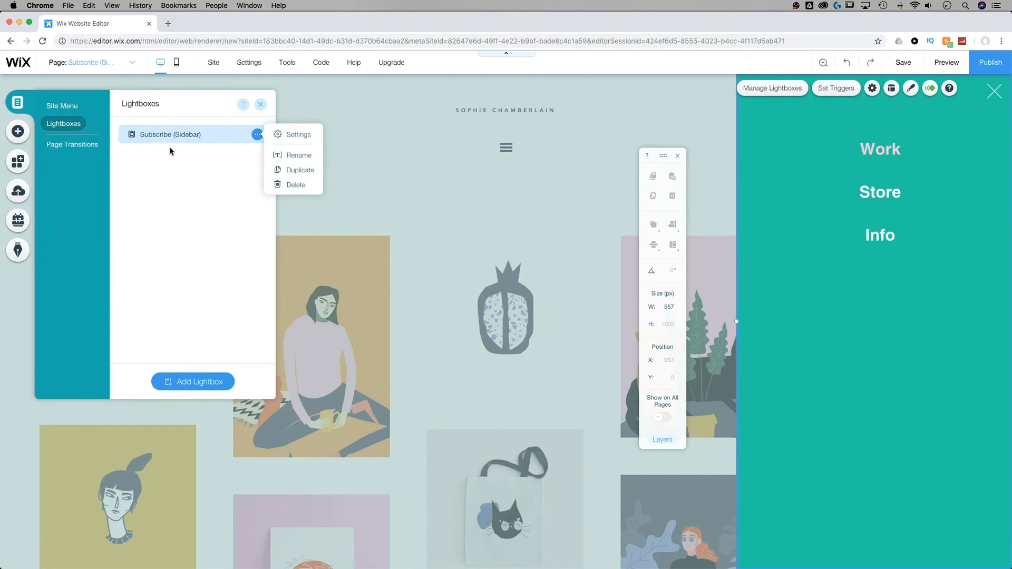
{"action": "left_click", "coordinate": [260, 106]}
{"action": "left_click", "coordinate": [261, 106]}
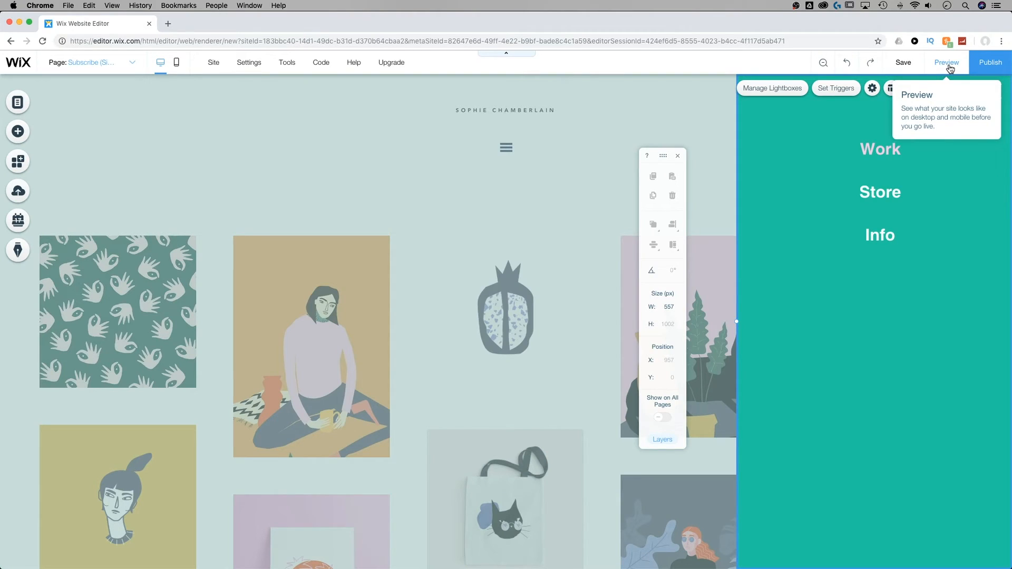
Preview the site, test opening the sidebar lightbox from the header's menu icon and closing it, and return to editing
{"action": "left_click", "coordinate": [947, 63]}
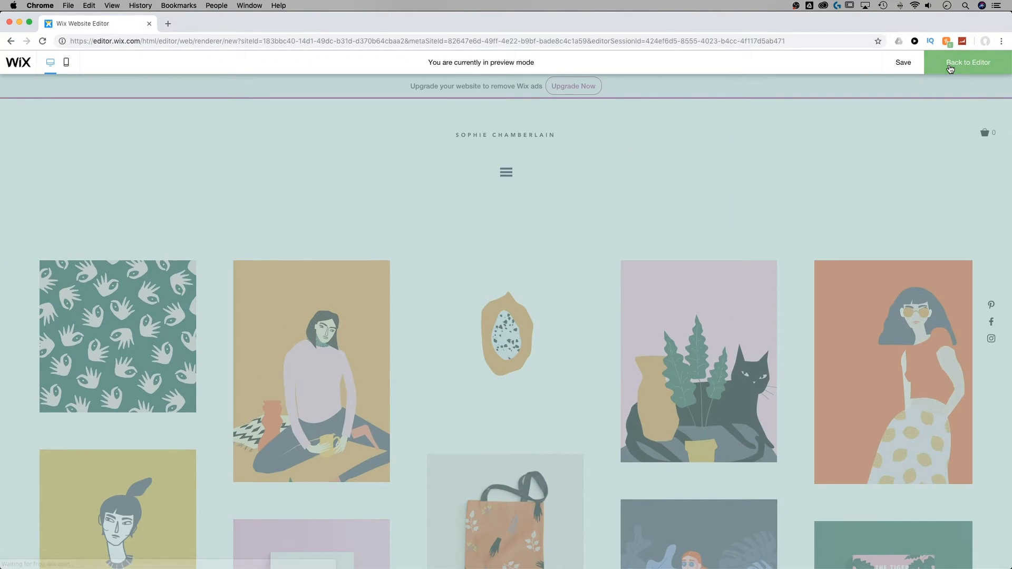
{"action": "left_click", "coordinate": [995, 91]}
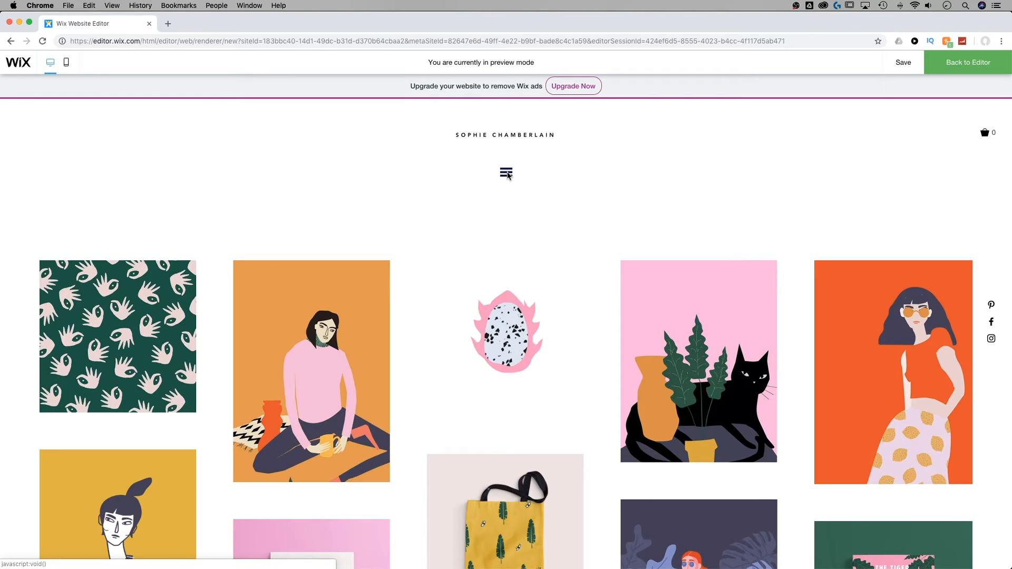
{"action": "left_click", "coordinate": [506, 173]}
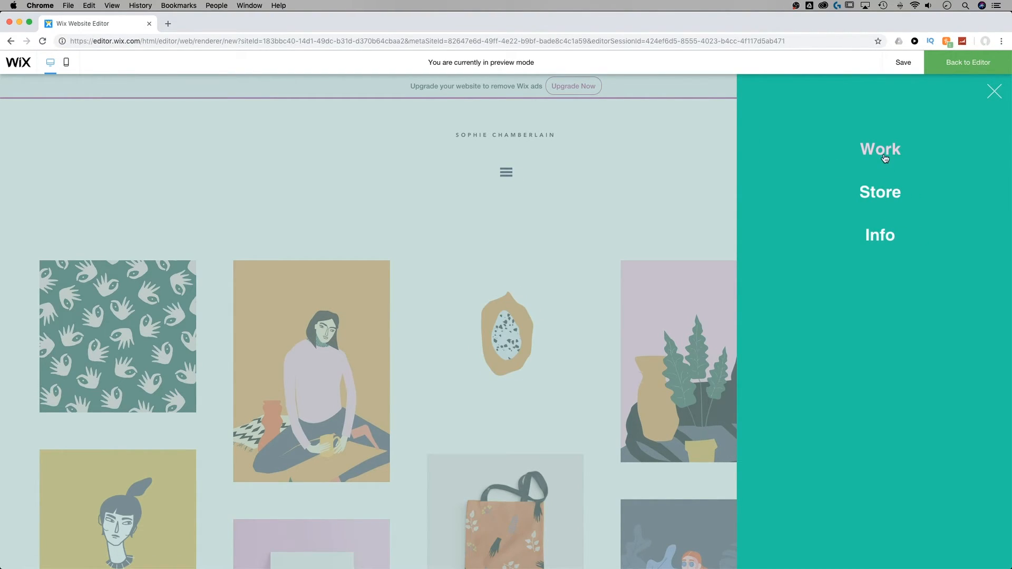
{"action": "left_click", "coordinate": [995, 92]}
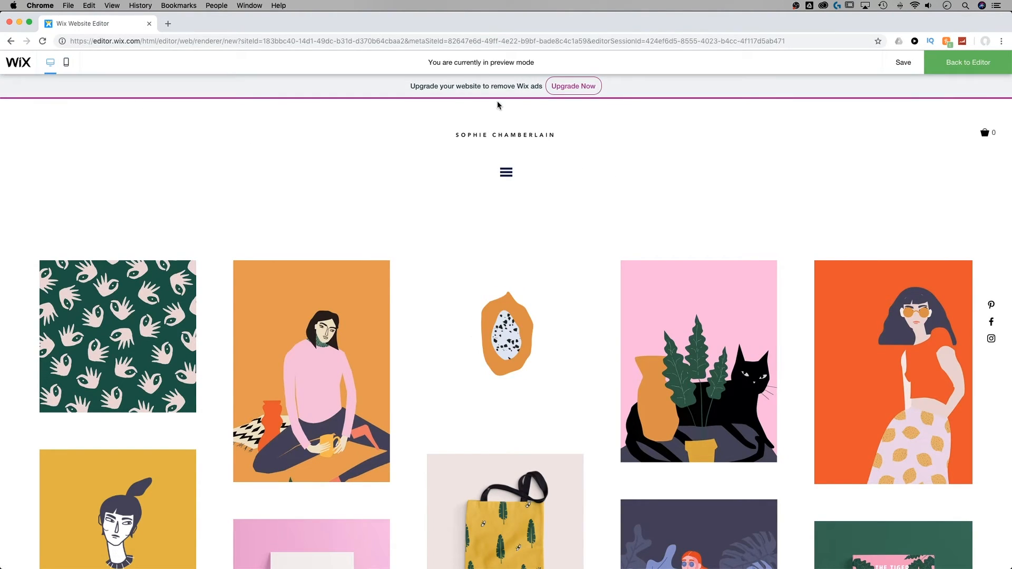
{"action": "left_click", "coordinate": [955, 68]}
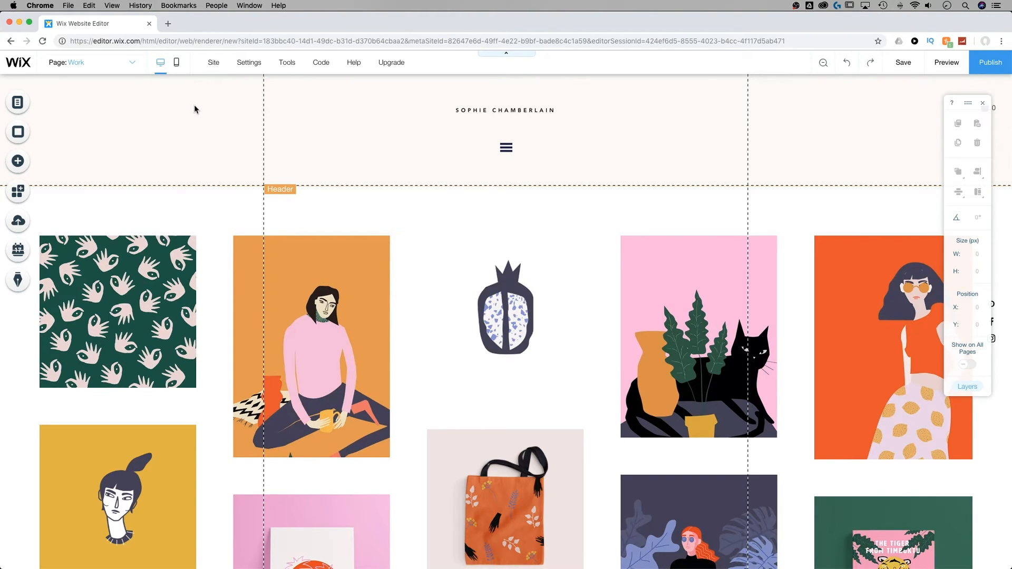
Hide the added three-line menu icon button above the site title in the mobile version, and return to the desktop version
{"action": "left_click", "coordinate": [176, 65]}
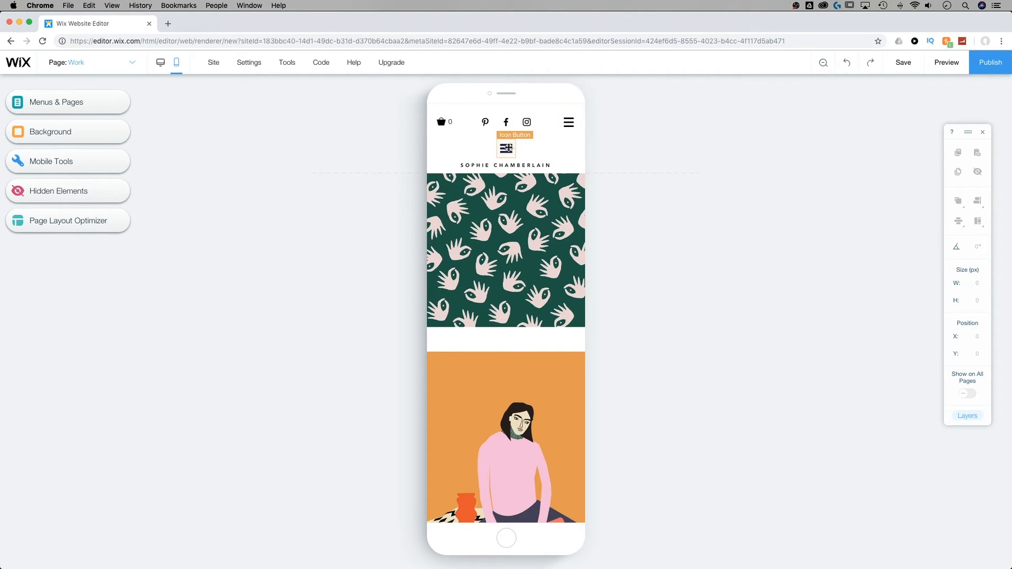
{"action": "left_click", "coordinate": [506, 150]}
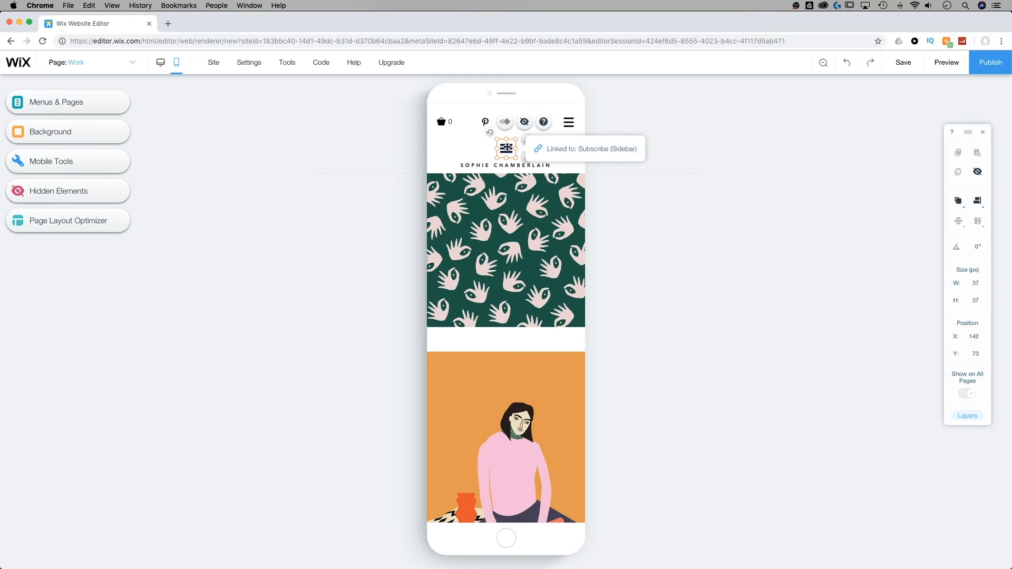
{"action": "right_click", "coordinate": [507, 148]}
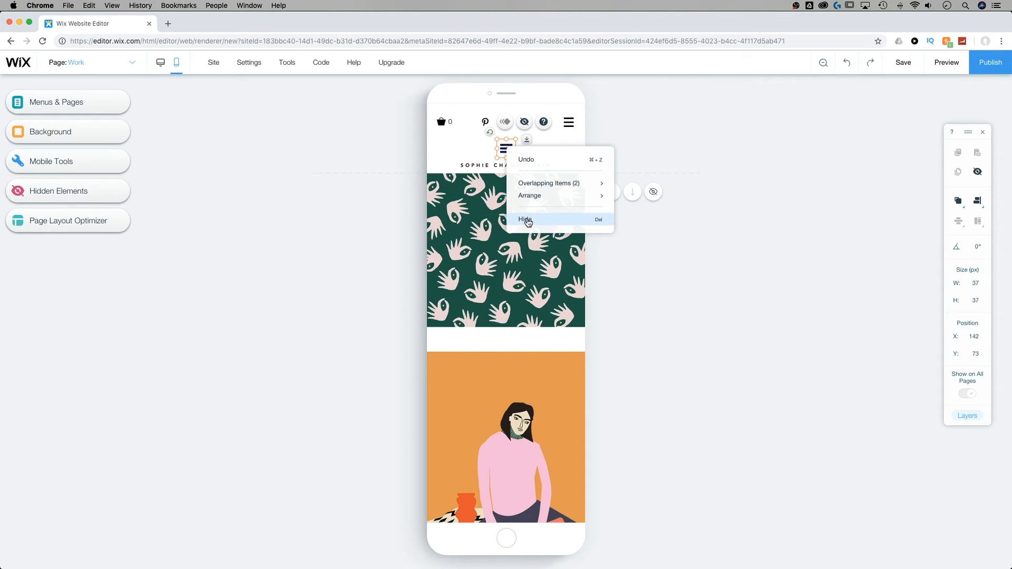
{"action": "left_click", "coordinate": [526, 220]}
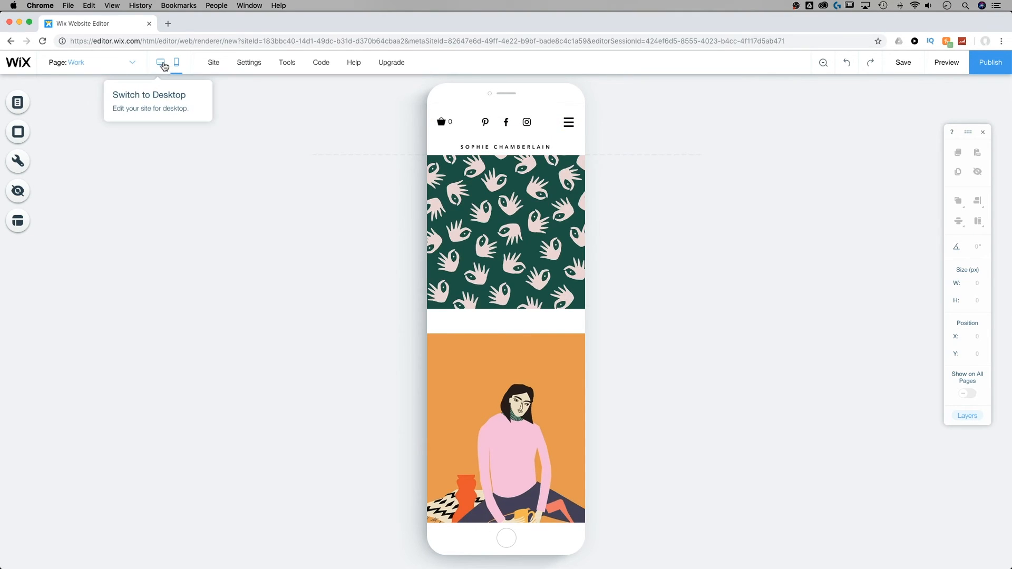
{"action": "left_click", "coordinate": [161, 64]}
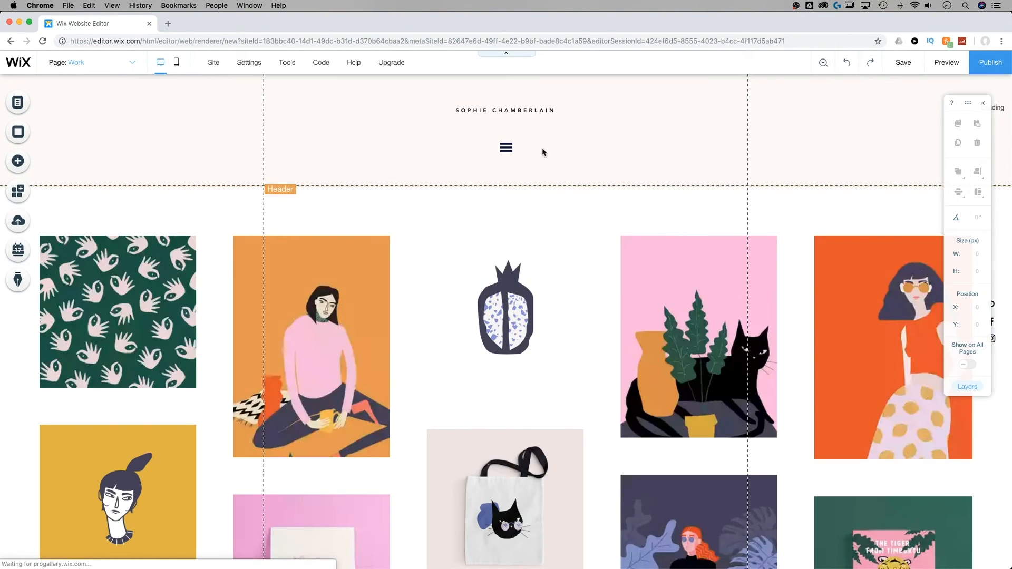